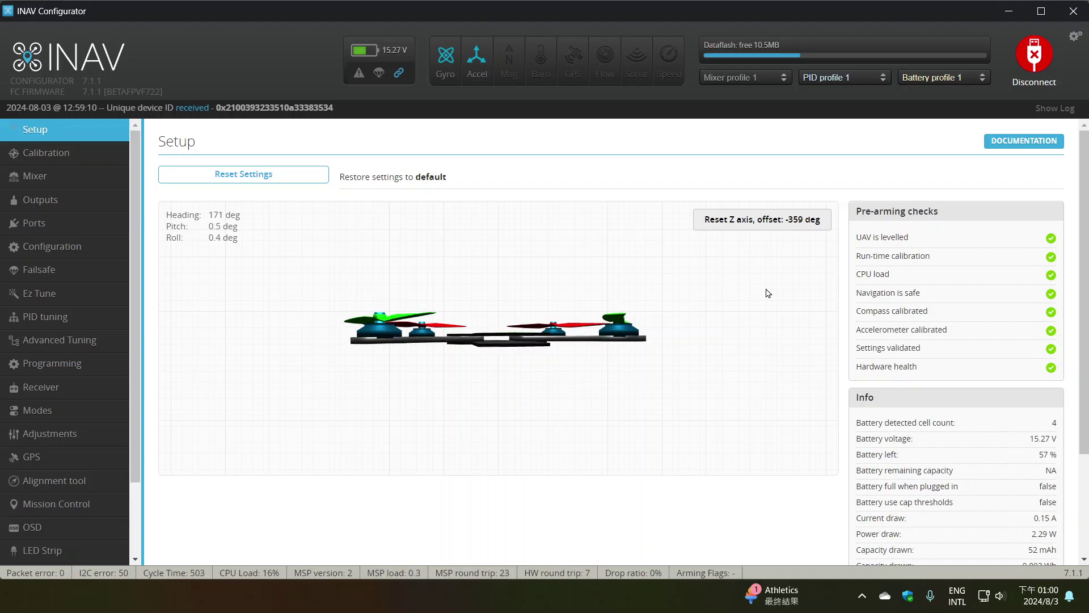
Step: Reset the Z axis offset of the 3D aircraft preview
left_click(725, 221)
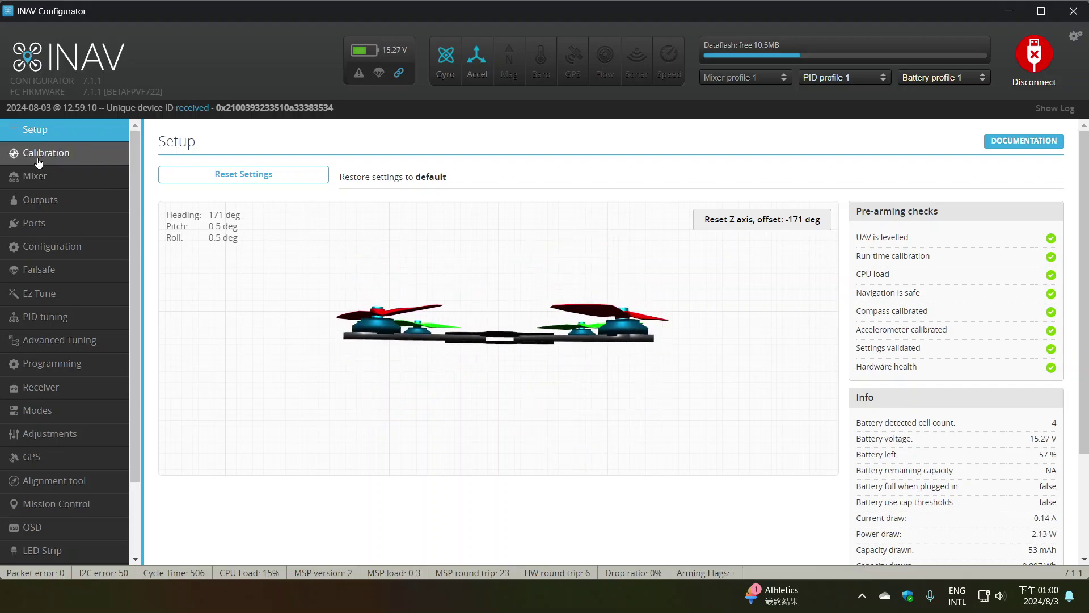
Step: Review the flight controller and magnetometer roll, pitch and yaw values in the Alignment tool
left_click(72, 487)
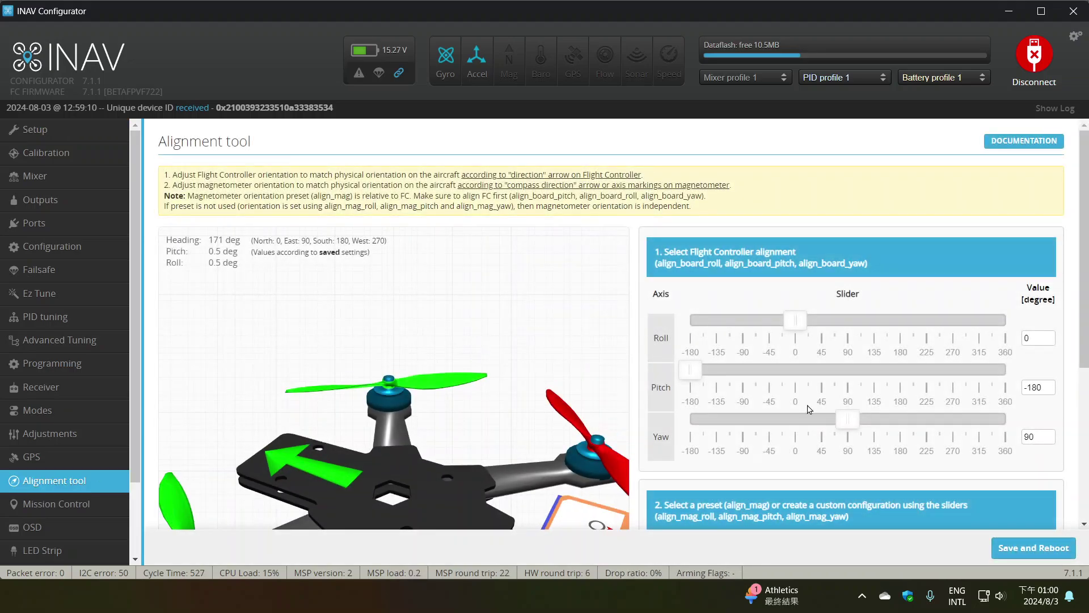
scroll(1069, 467, "down", 1)
scroll(849, 311, "down", 2)
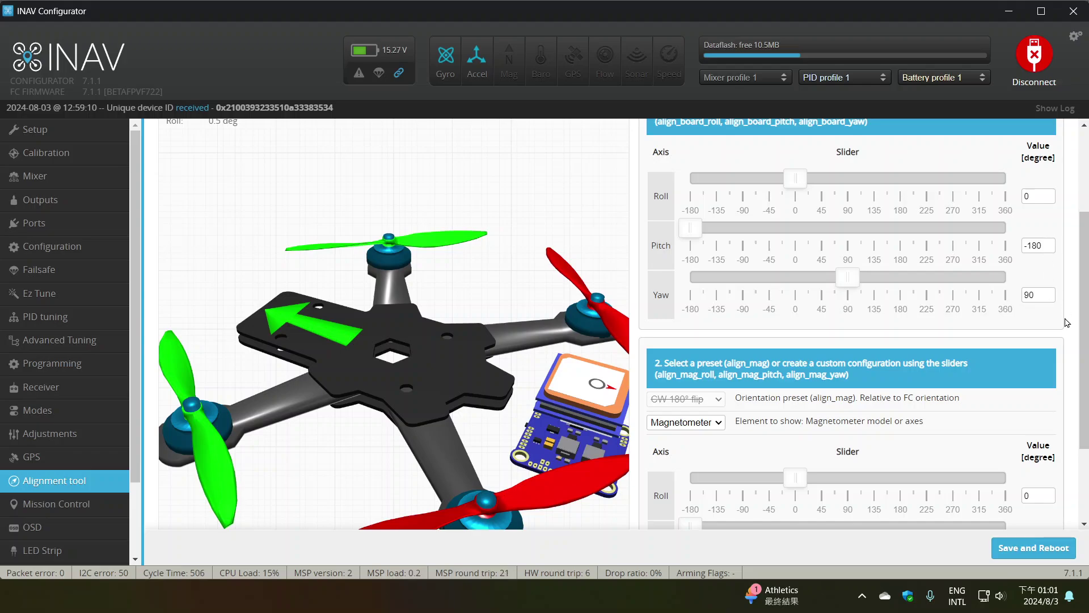
scroll(959, 315, "down", 2)
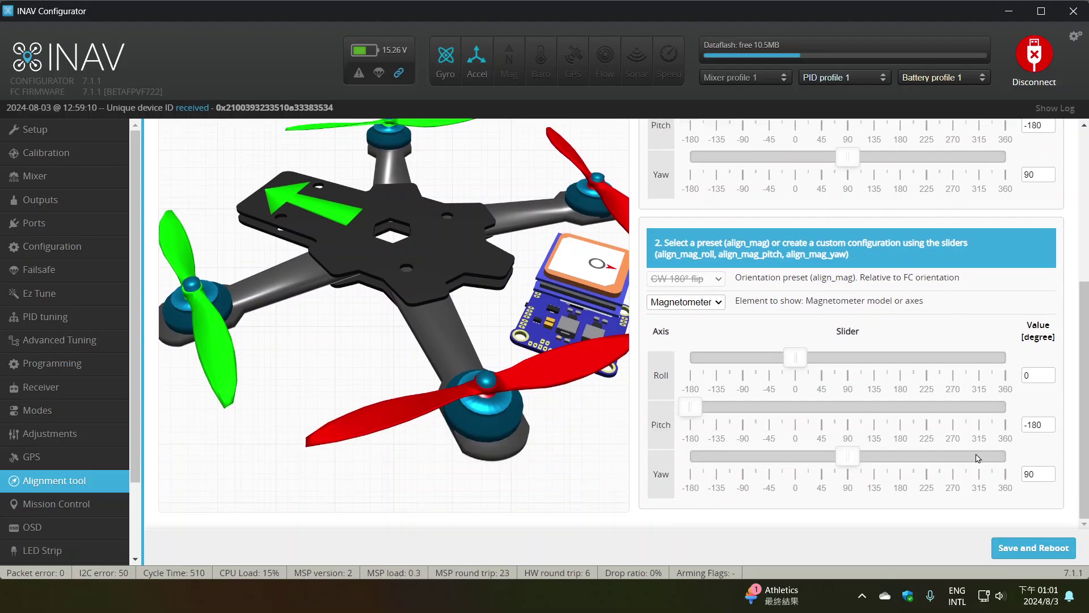
scroll(787, 411, "up", 4)
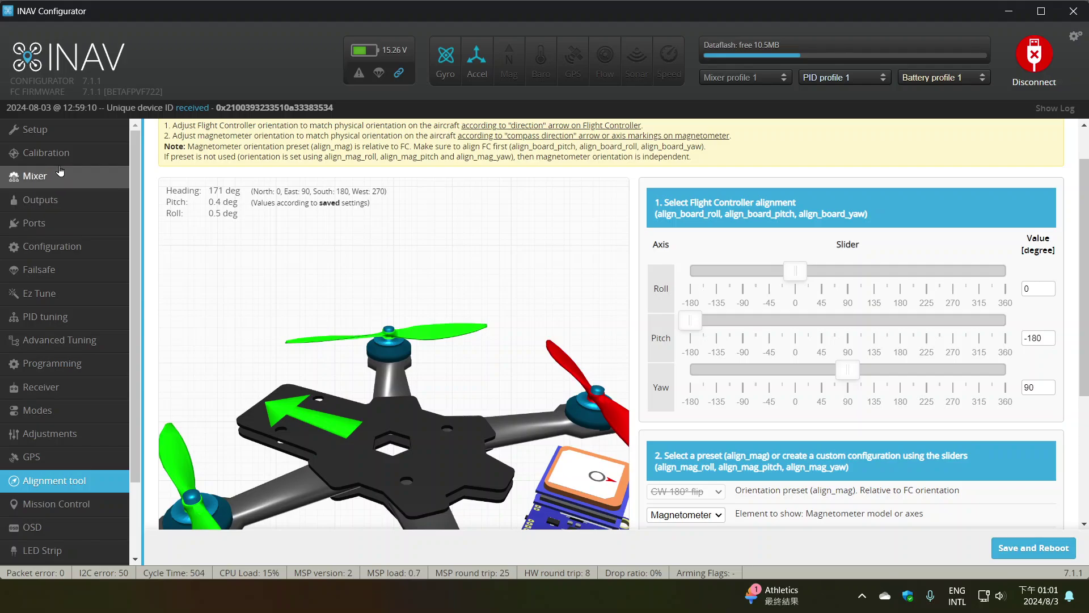
Step: Review the six accelerometer calibration steps and the accelerometer zero and gain values on the Calibration page
left_click(46, 153)
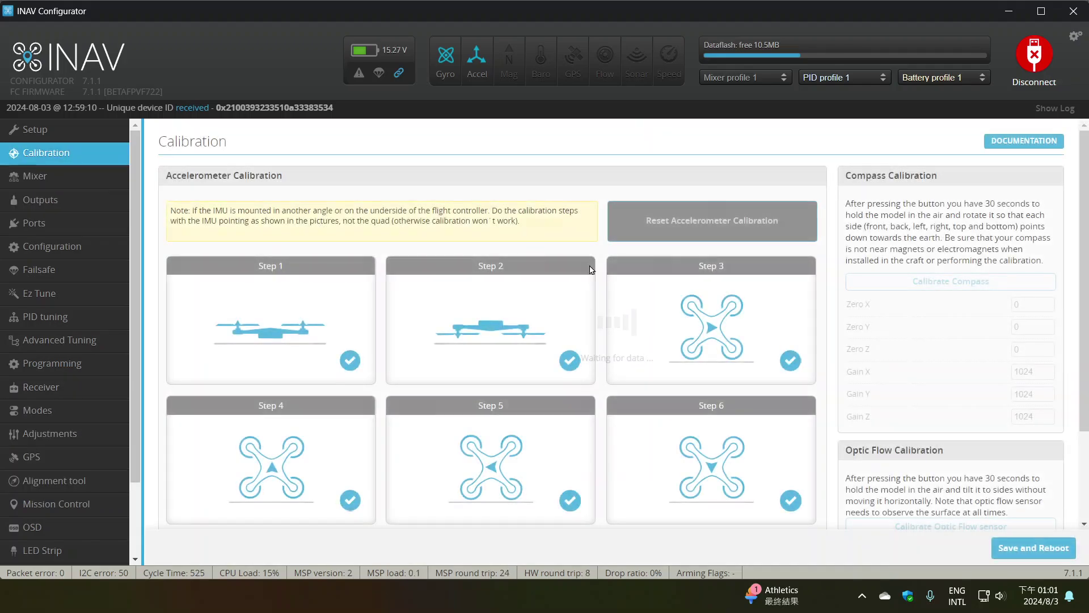
scroll(825, 276, "down", 1)
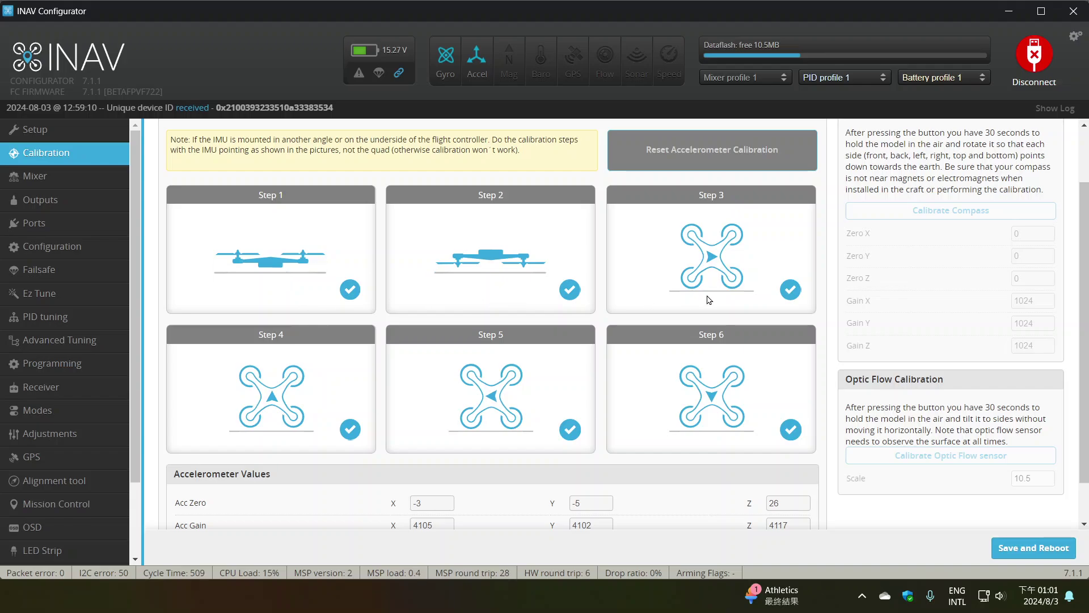
scroll(669, 405, "down", 1)
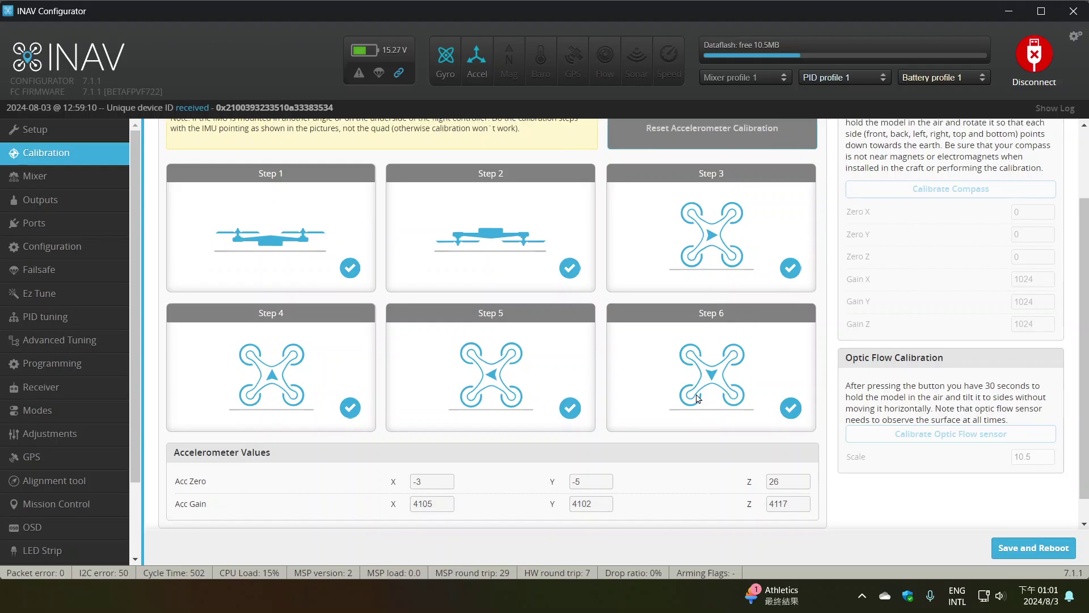
scroll(698, 397, "up", 2)
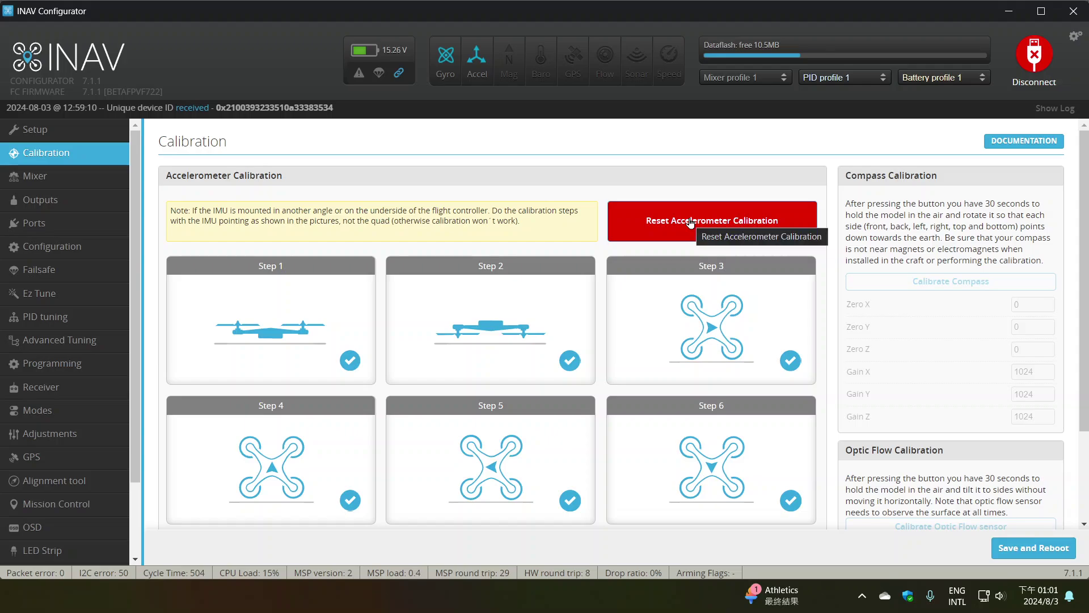
Step: Review the Mixer page's platform type, timer outputs, output mapping and motor mixer rules
left_click(46, 178)
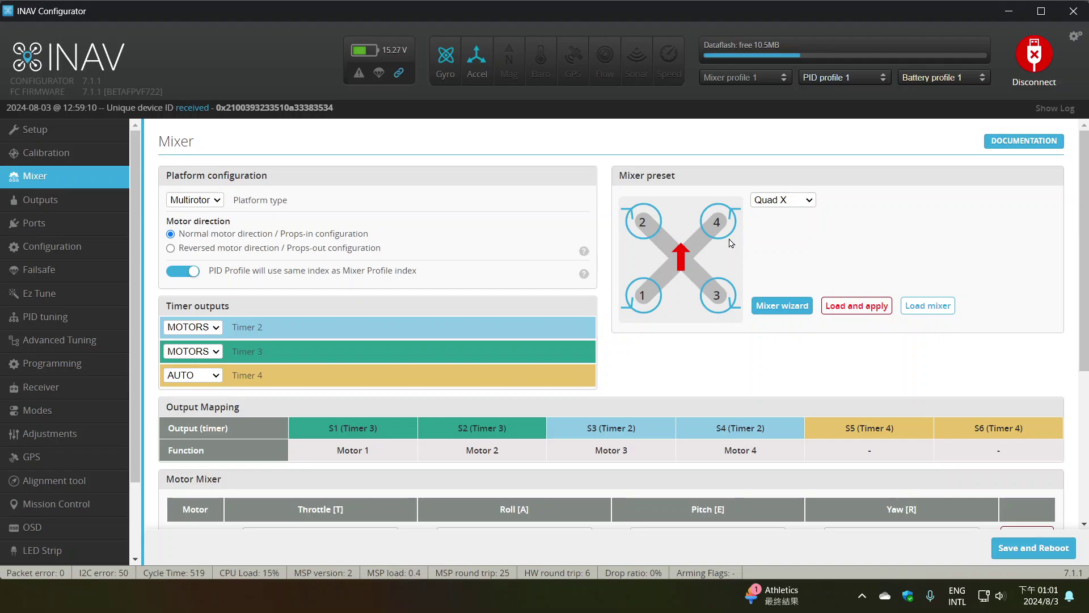
scroll(731, 240, "down", 4)
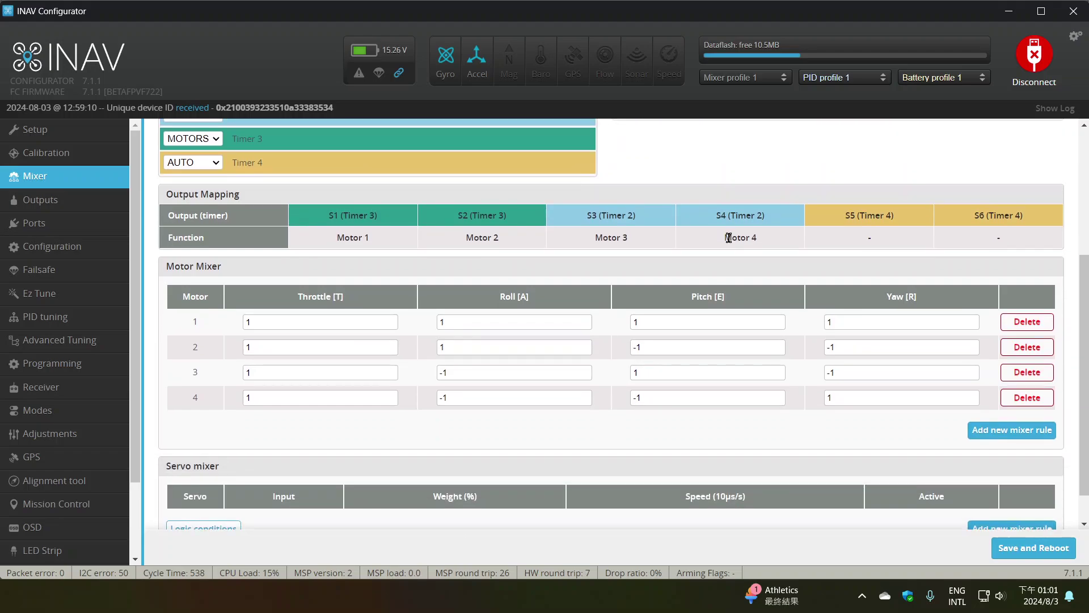
scroll(729, 237, "down", 1)
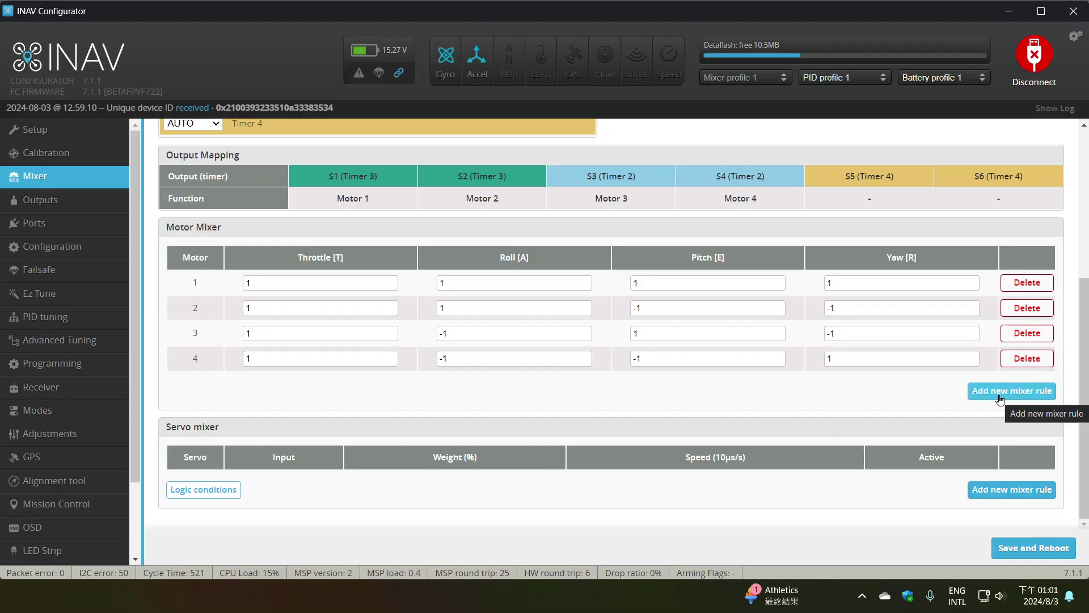
scroll(845, 374, "up", 4)
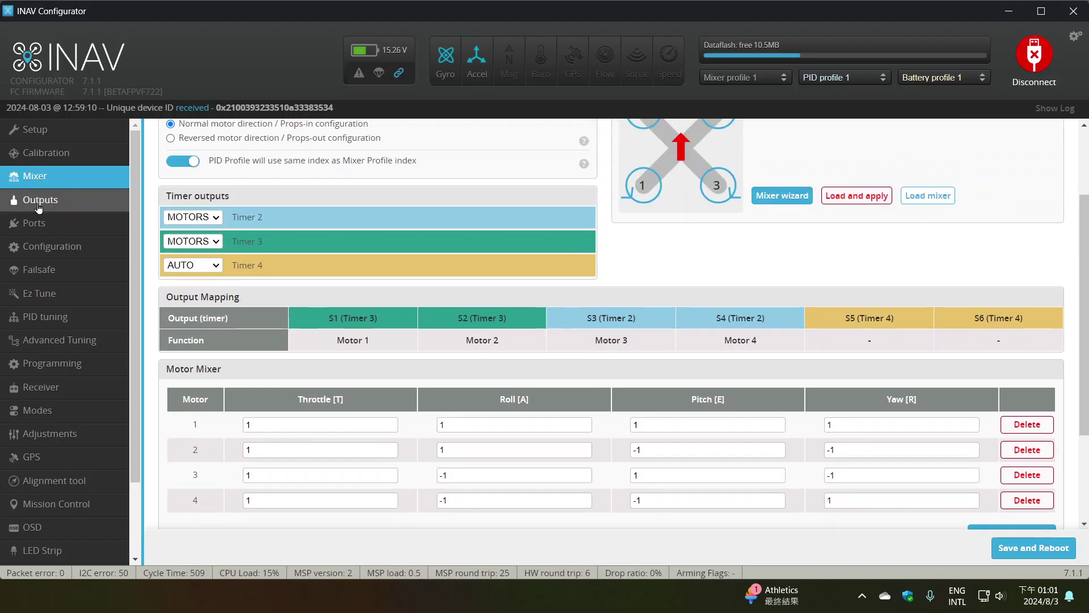
Step: Review the Outputs configuration, including the available ESC protocols, motor idle power, throttle scale and number of motor poles
left_click(67, 201)
scroll(693, 296, "down", 2)
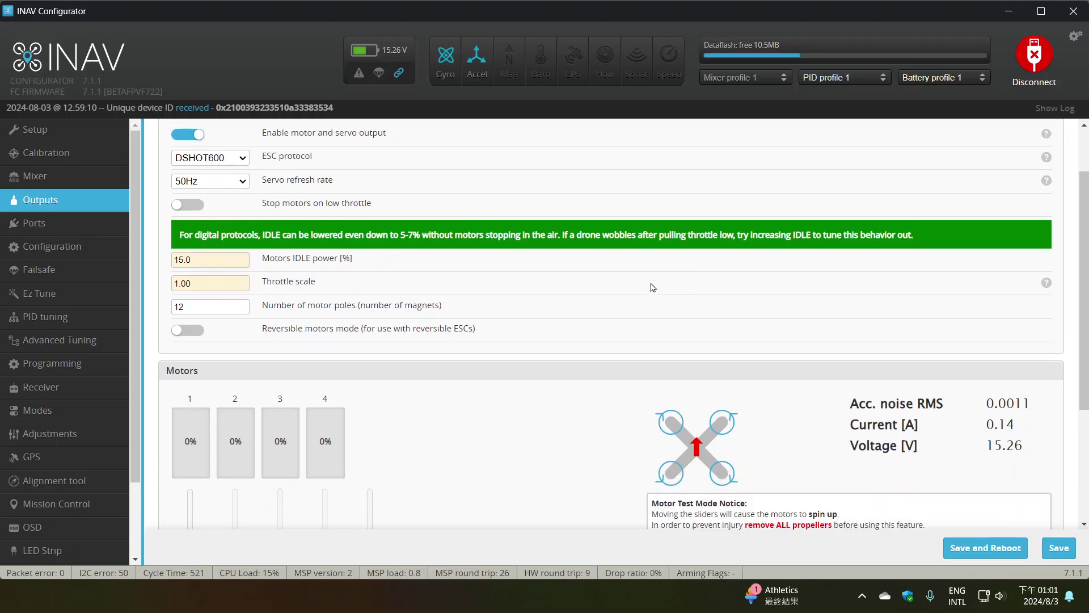
scroll(652, 287, "up", 2)
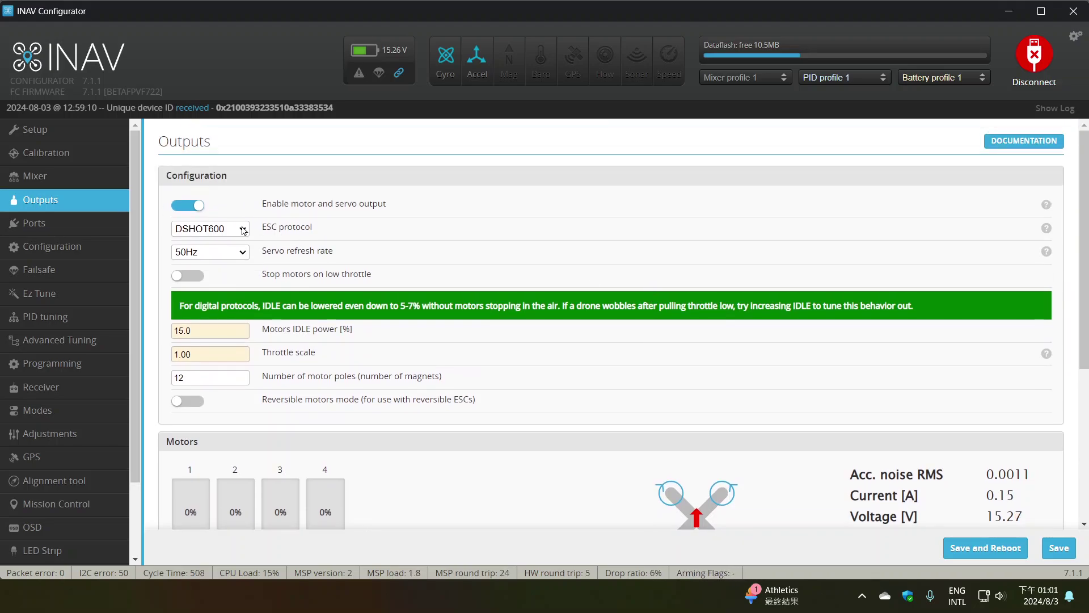
left_click(215, 228)
left_click(460, 268)
scroll(207, 320, "down", 2)
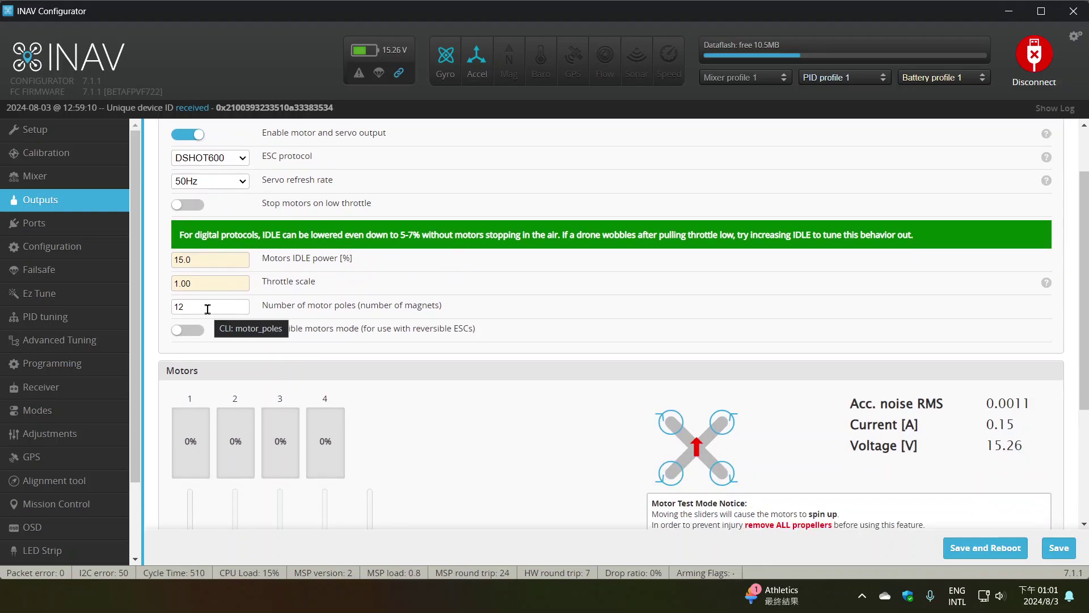
scroll(208, 309, "down", 4)
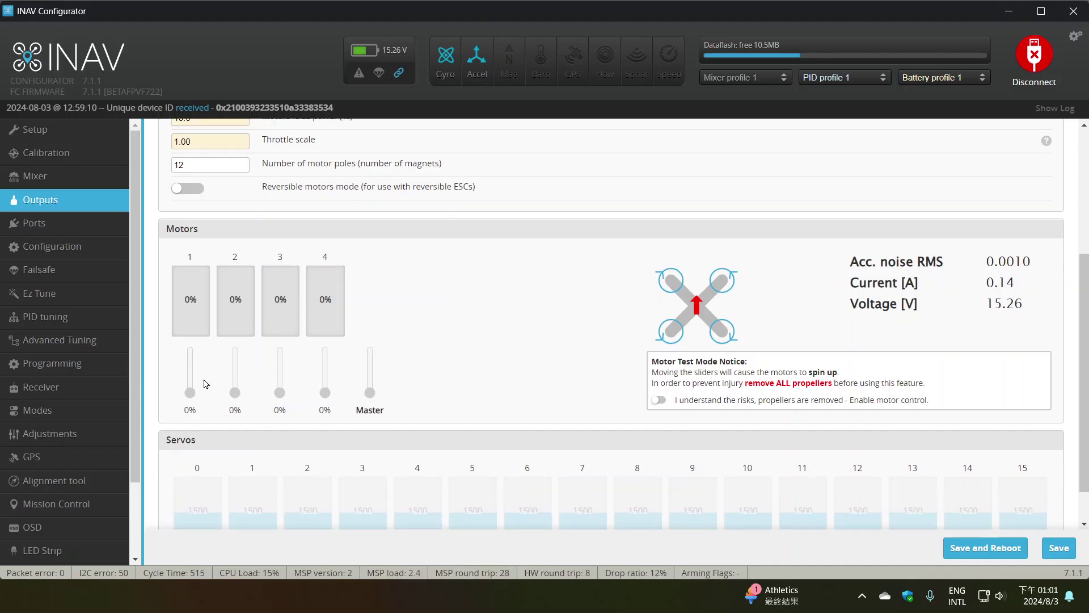
Step: Enable motor control in the motor test, try motor 1's slider, and disable motor control again
left_click(659, 401)
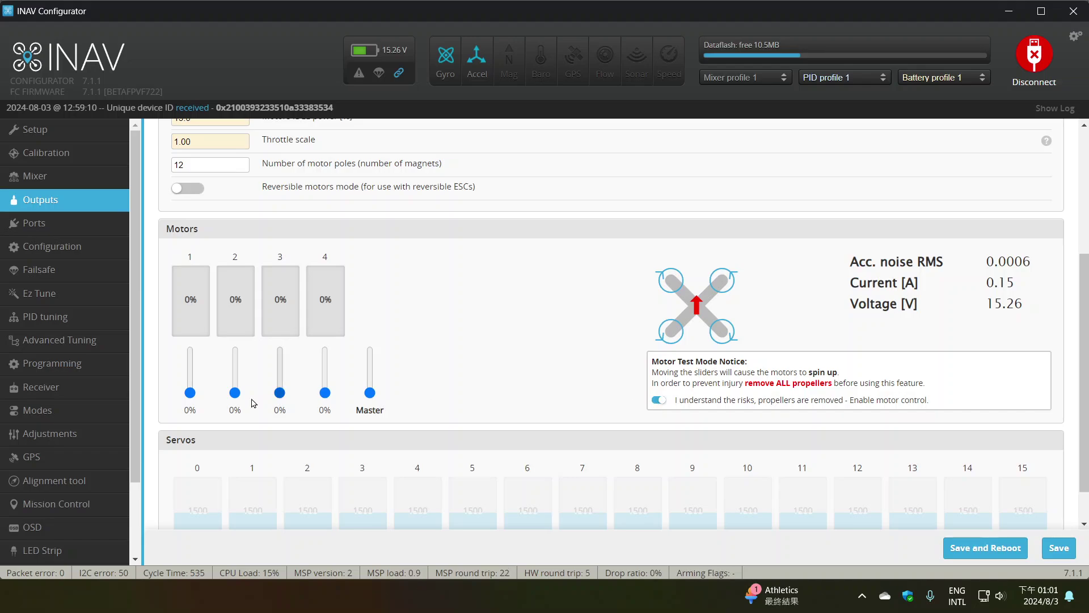
mouse_move(190, 393)
left_mouse_down()
mouse_move(191, 382)
mouse_move(191, 394)
left_mouse_up()
left_click(660, 400)
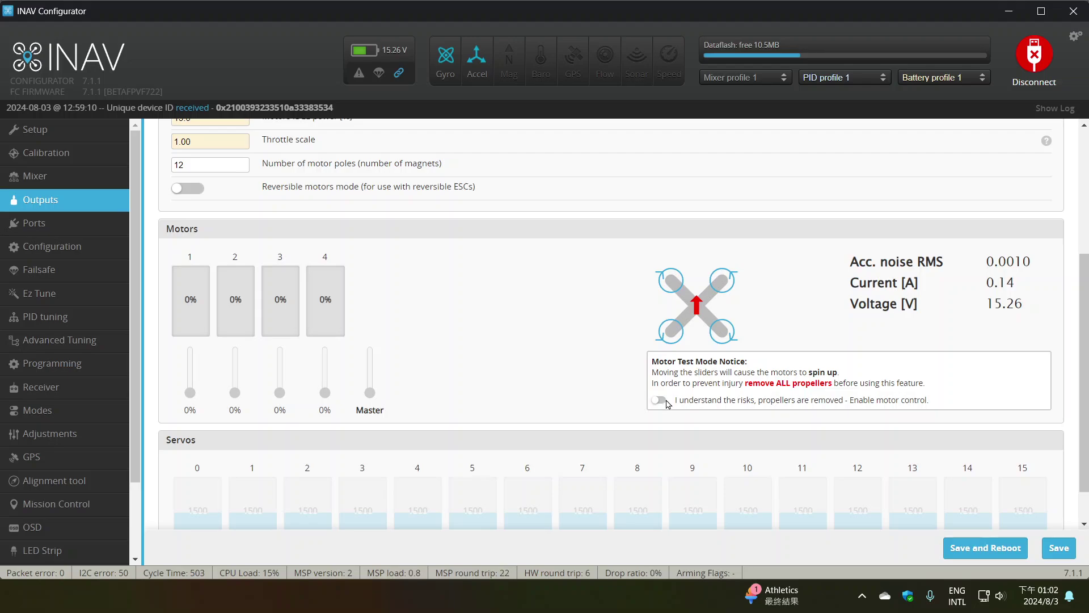
Step: Re-enable motor control and test motors 1 and 2, running motor 2 at about 7% before returning it to 0%
left_click(661, 400)
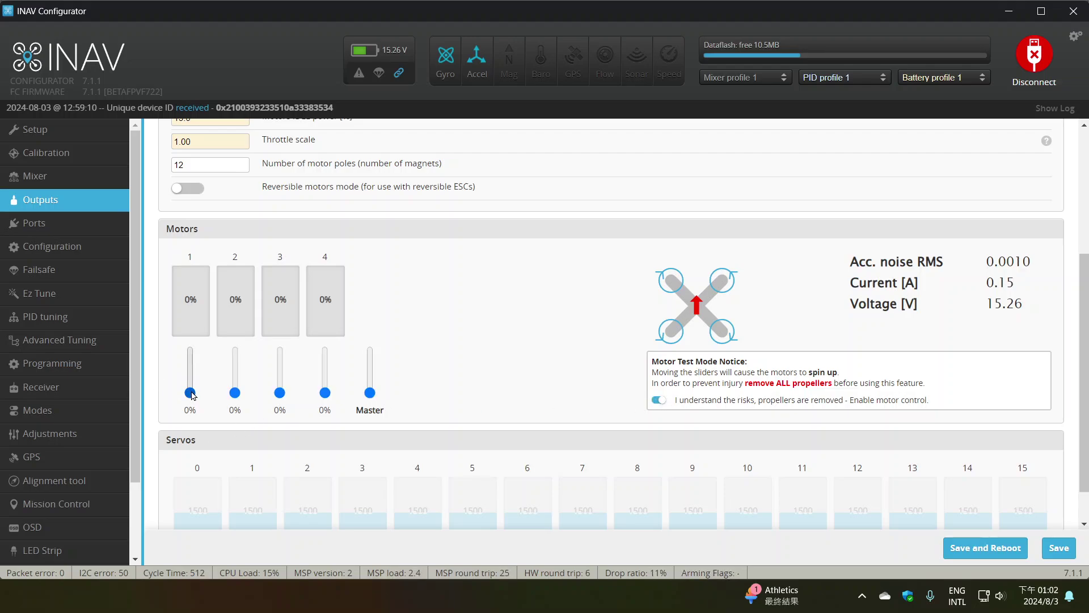
left_click_drag(190, 393, 190, 396)
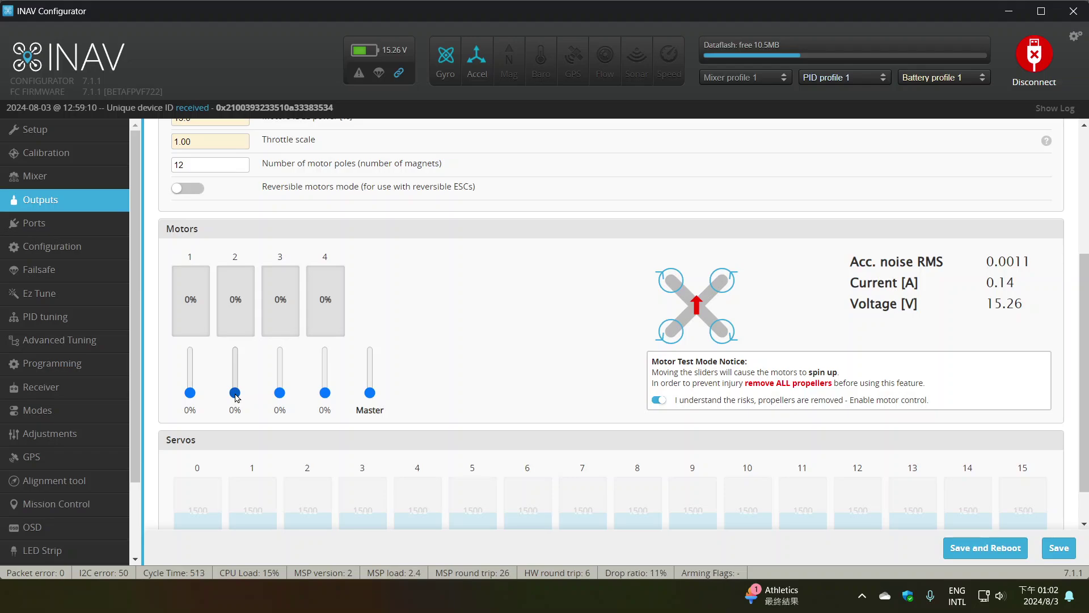
left_click_drag(236, 398, 238, 396)
scroll(237, 396, "up", 5)
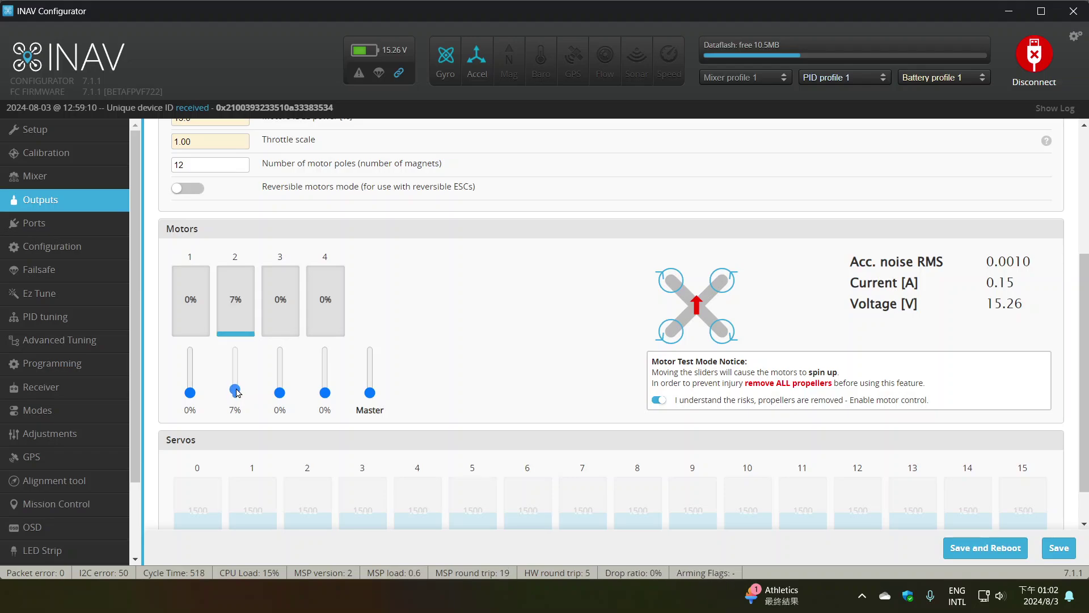
scroll(239, 399, "down", 6)
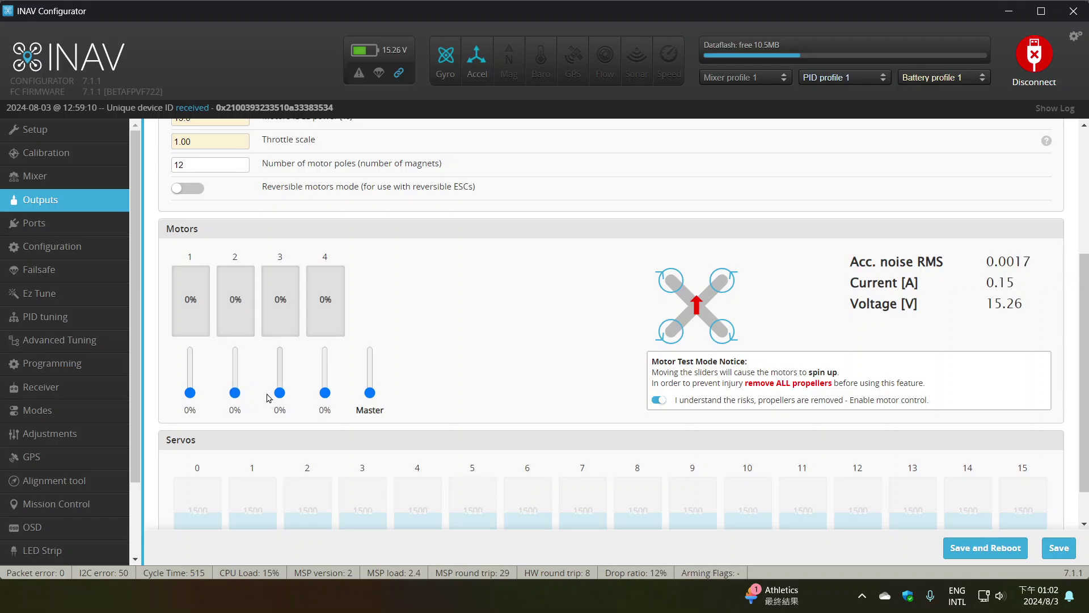
Step: Test motor 3 at about 17%, return it to 0%, and disable motor control
scroll(285, 393, "up", 3)
scroll(285, 393, "up", 2)
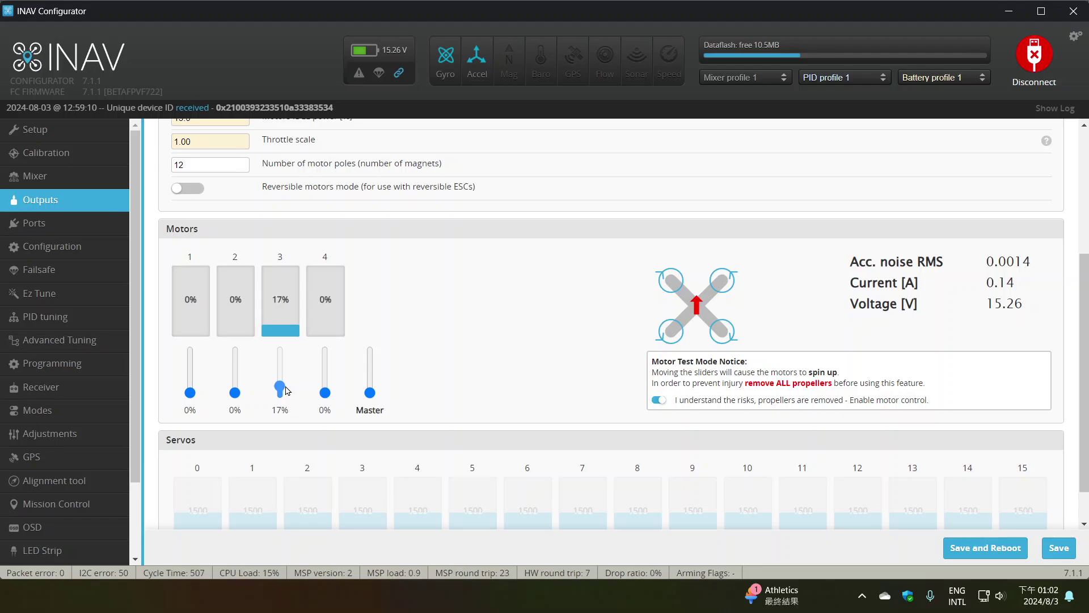
scroll(281, 397, "down", 4)
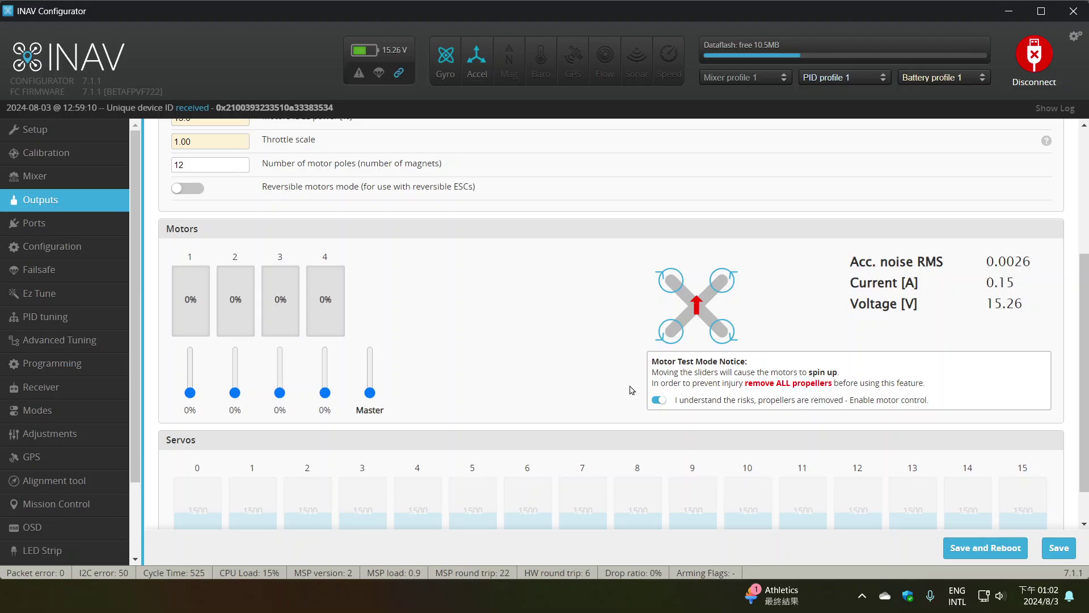
left_click(656, 402)
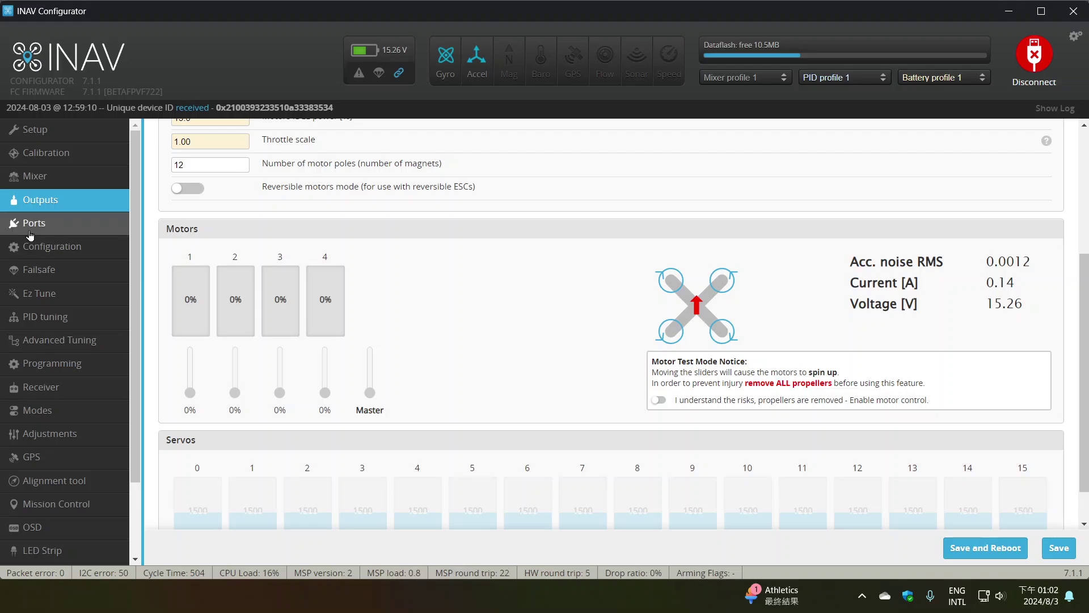
Step: Review the UART assignments on the Ports page and the peripheral options available for UART2
scroll(452, 307, "down", 1)
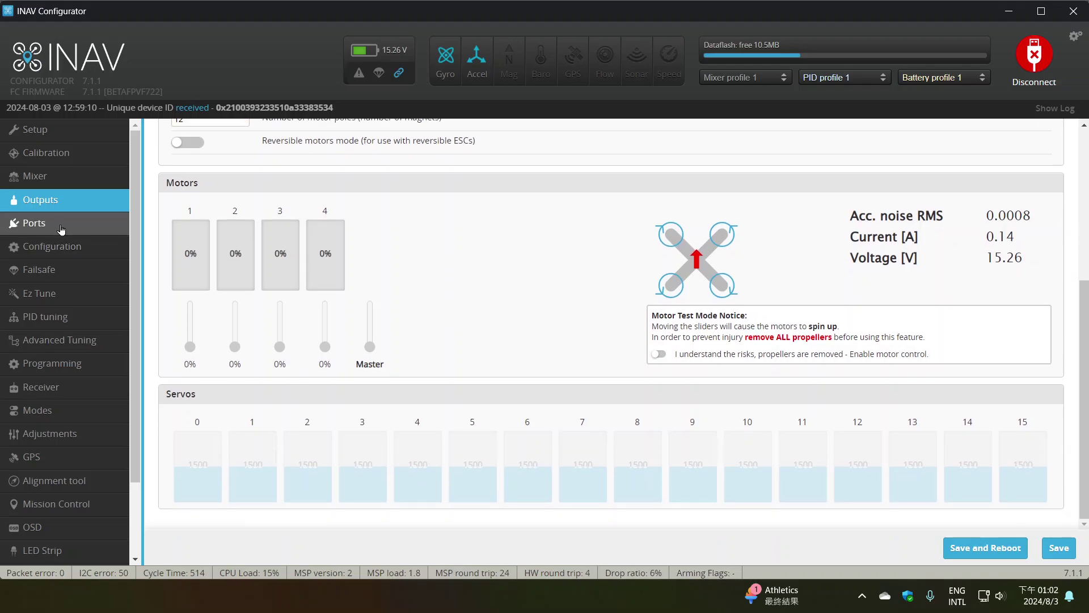
left_click(34, 223)
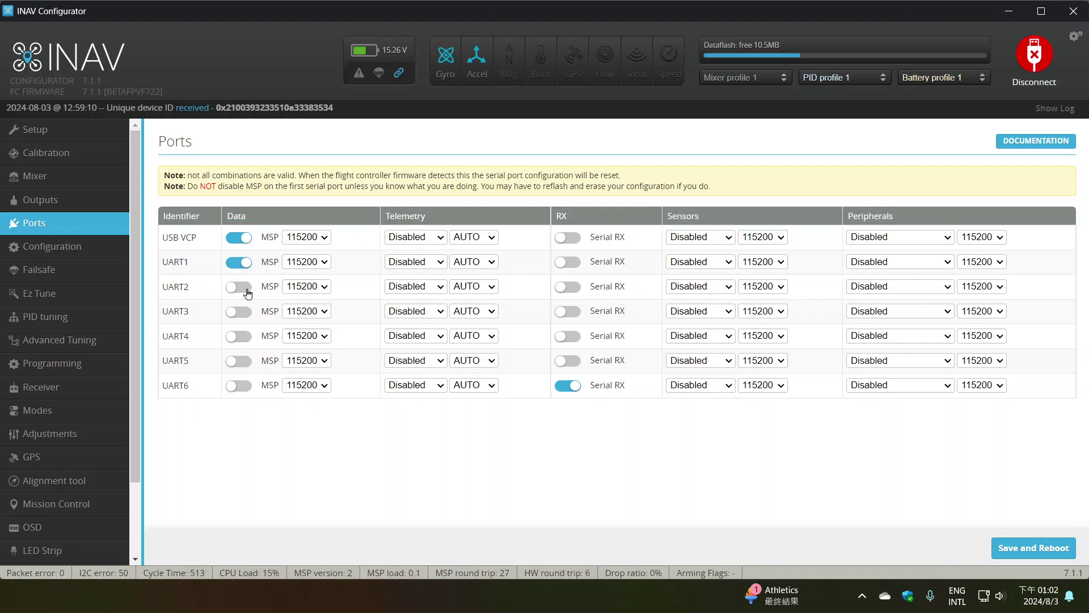
left_click(935, 292)
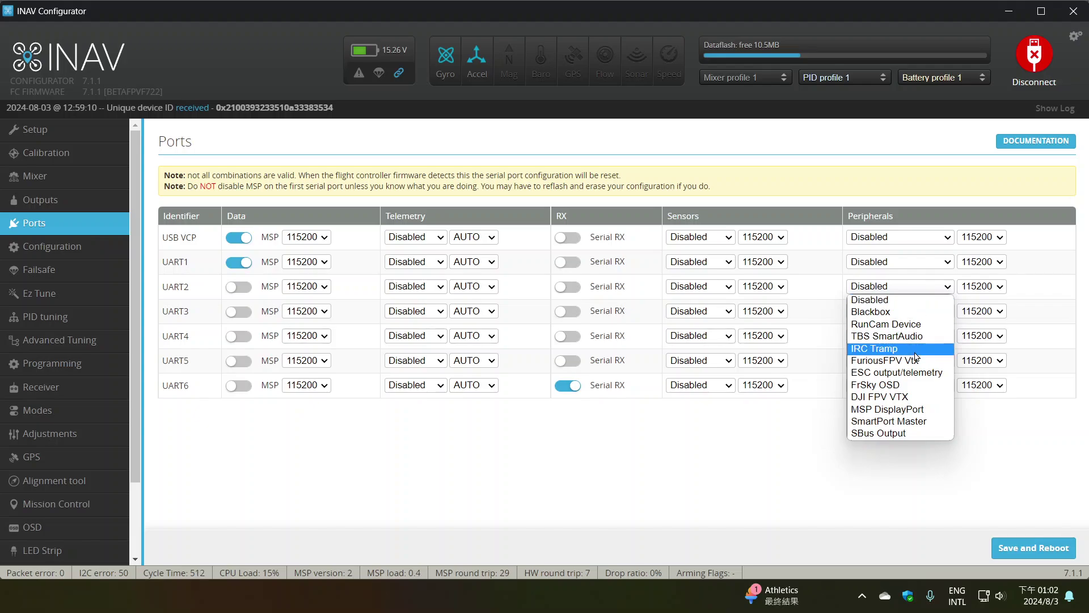
left_click(782, 444)
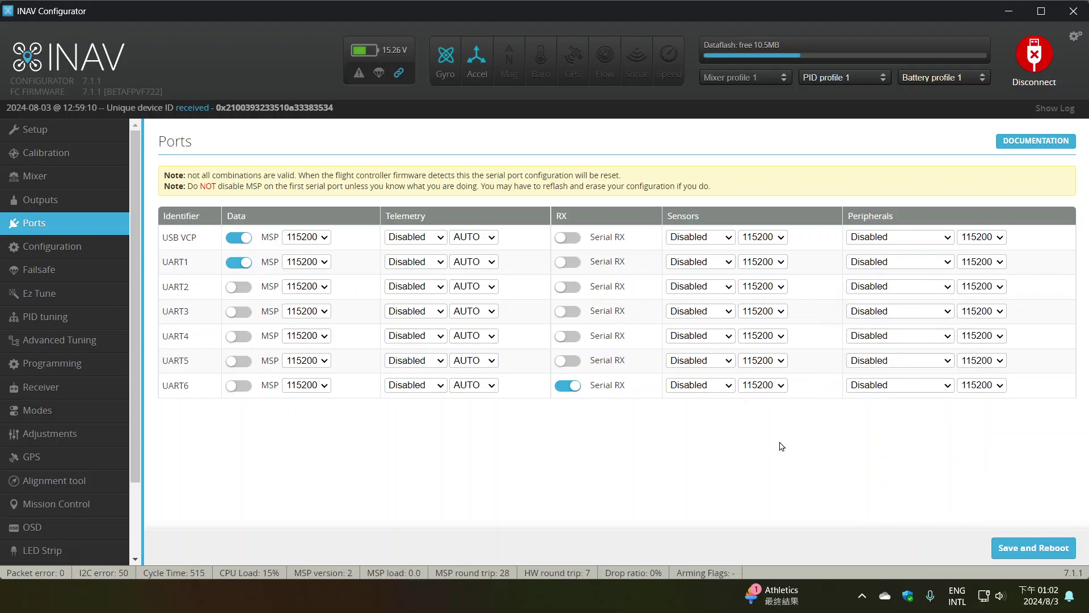
Step: Review the Configuration page's accelerometer options, other features, voltage and current sensors, and battery settings
left_click(65, 256)
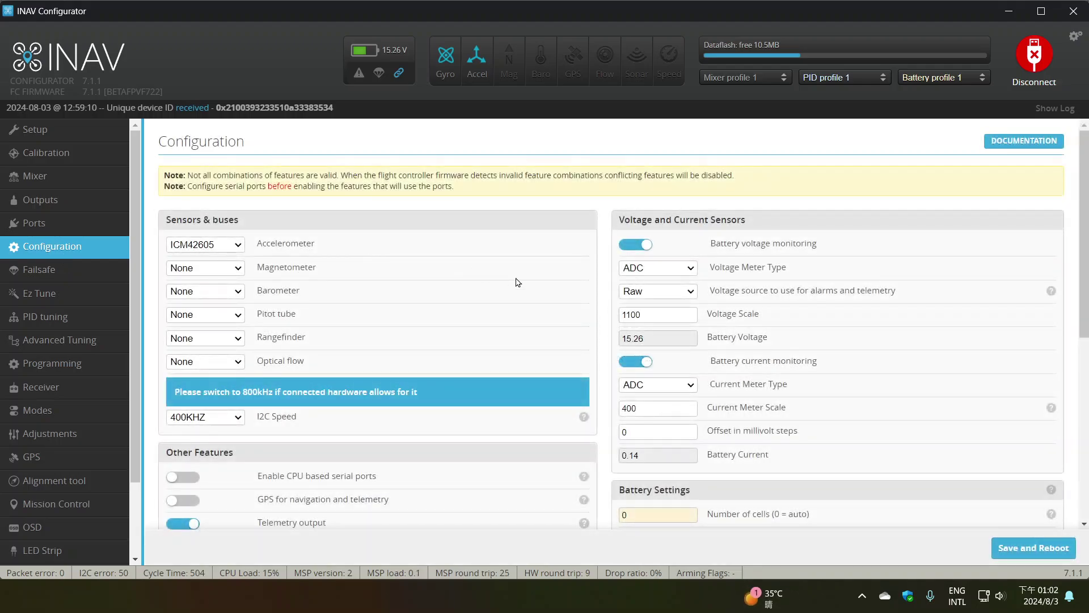
left_click(237, 249)
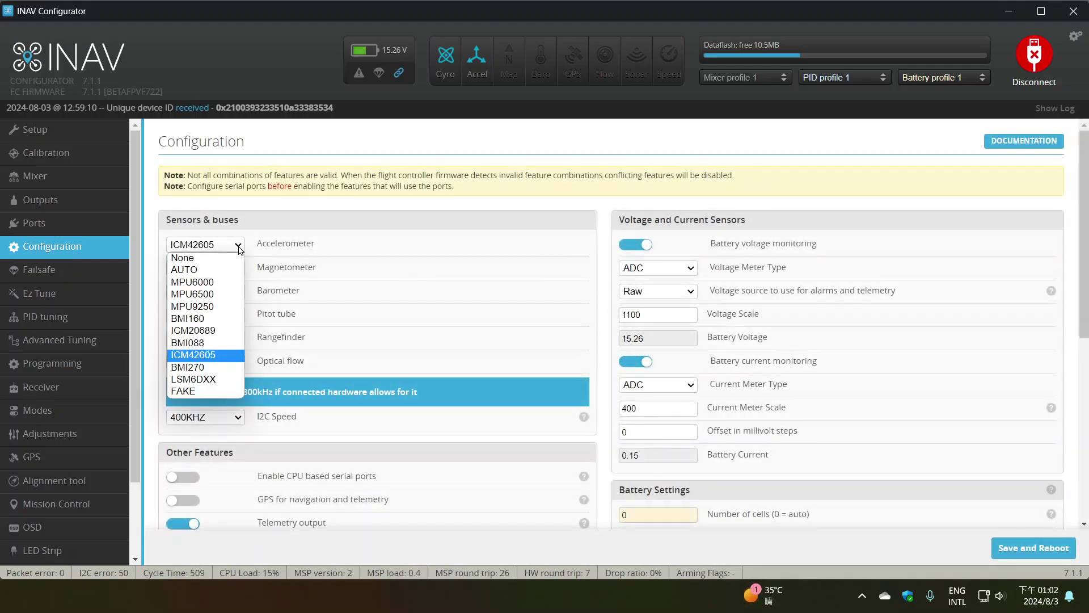
left_click(239, 249)
scroll(501, 214, "down", 6)
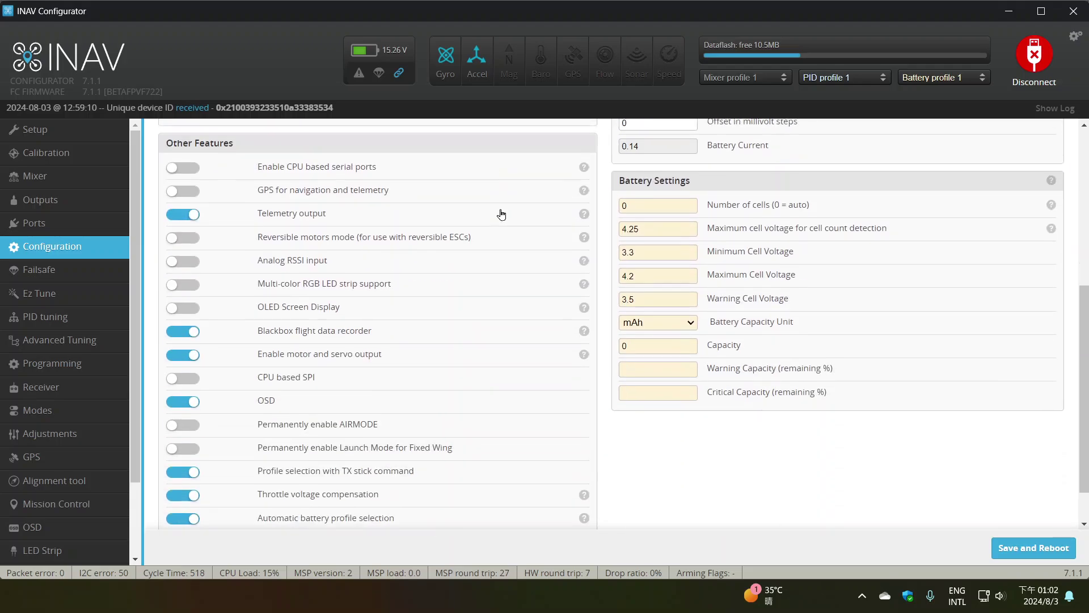
scroll(501, 214, "up", 5)
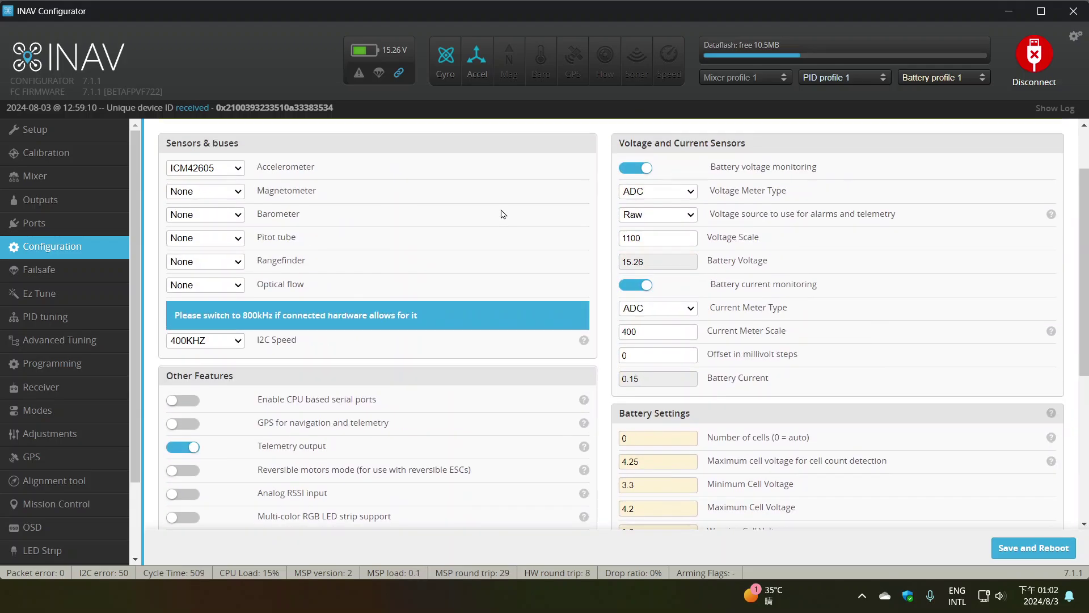
scroll(501, 214, "down", 5)
Step: Review the failsafe procedure settings and the Ez Tune page's filter, response, damping and stability sliders
left_click(73, 275)
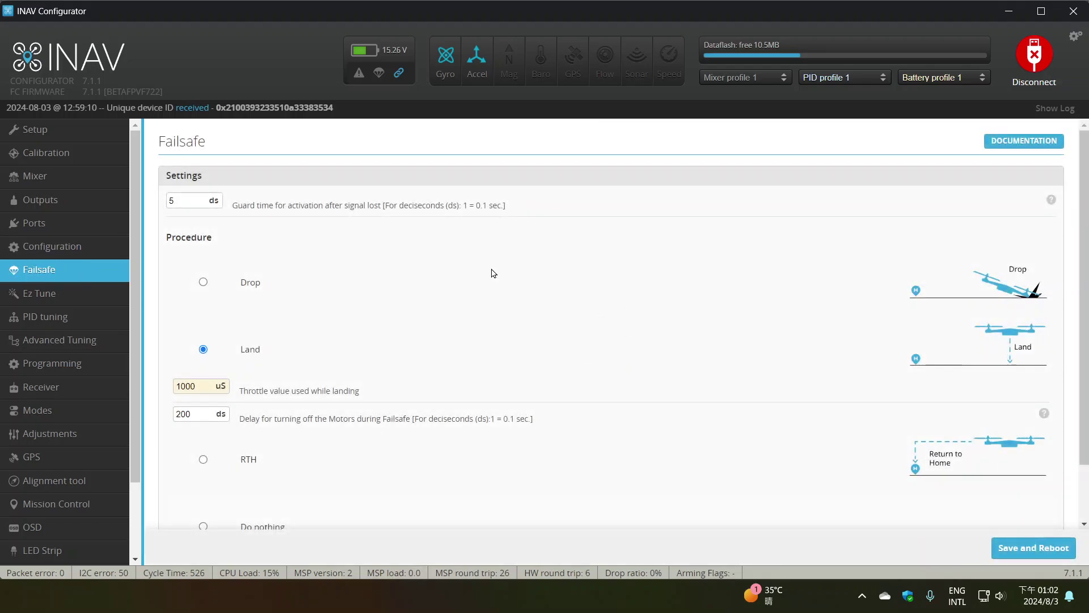
scroll(493, 274, "down", 1)
left_click(73, 304)
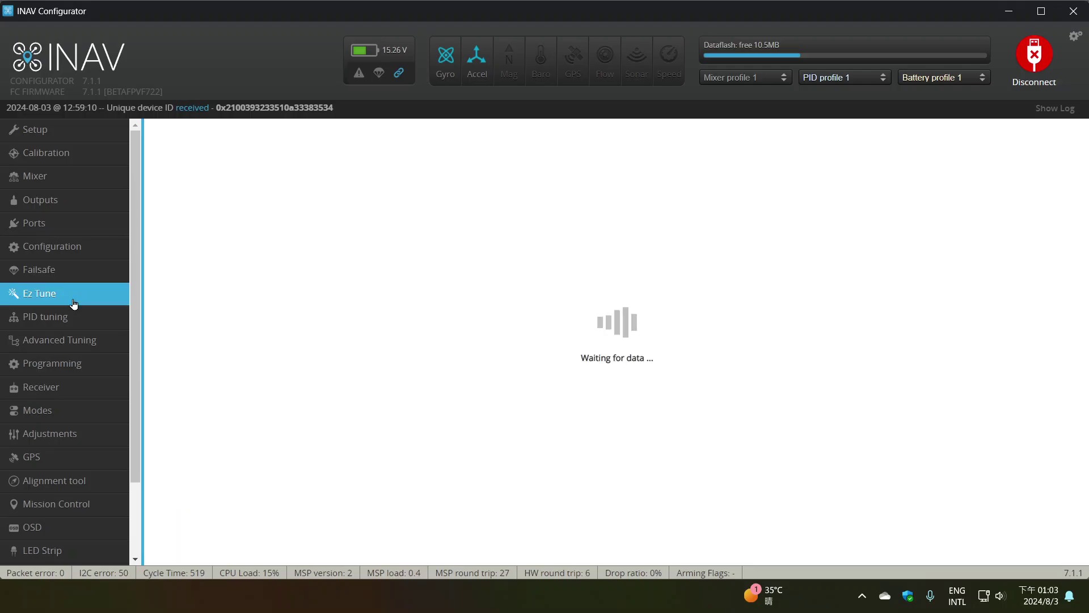
scroll(655, 306, "down", 8)
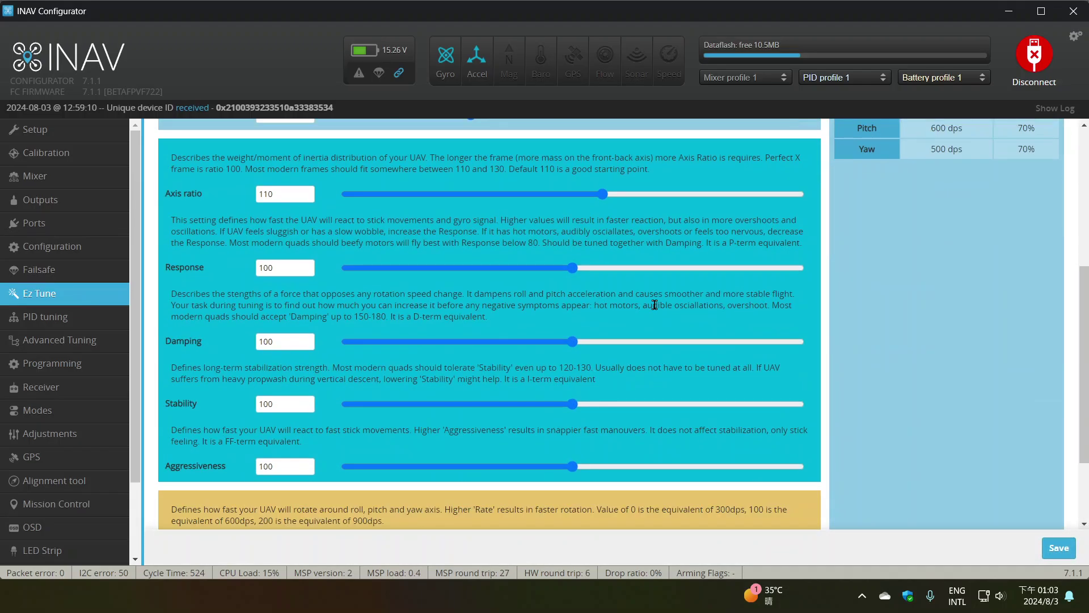
scroll(654, 306, "up", 8)
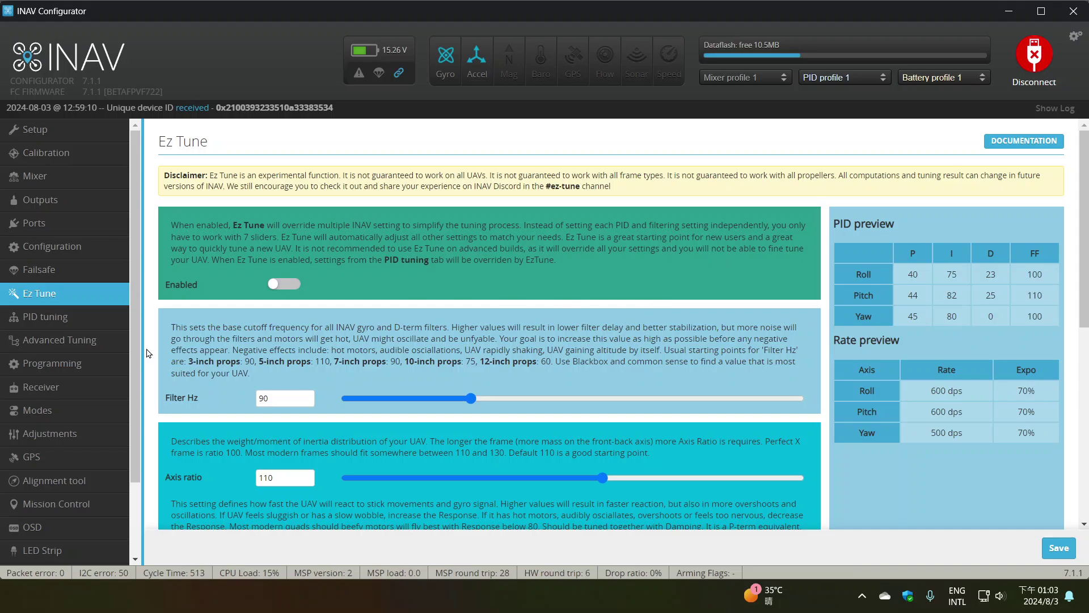
Step: Review the roll, pitch and yaw PID gains, plus the RTH and waypoint navigation settings in Advanced Tuning
left_click(73, 317)
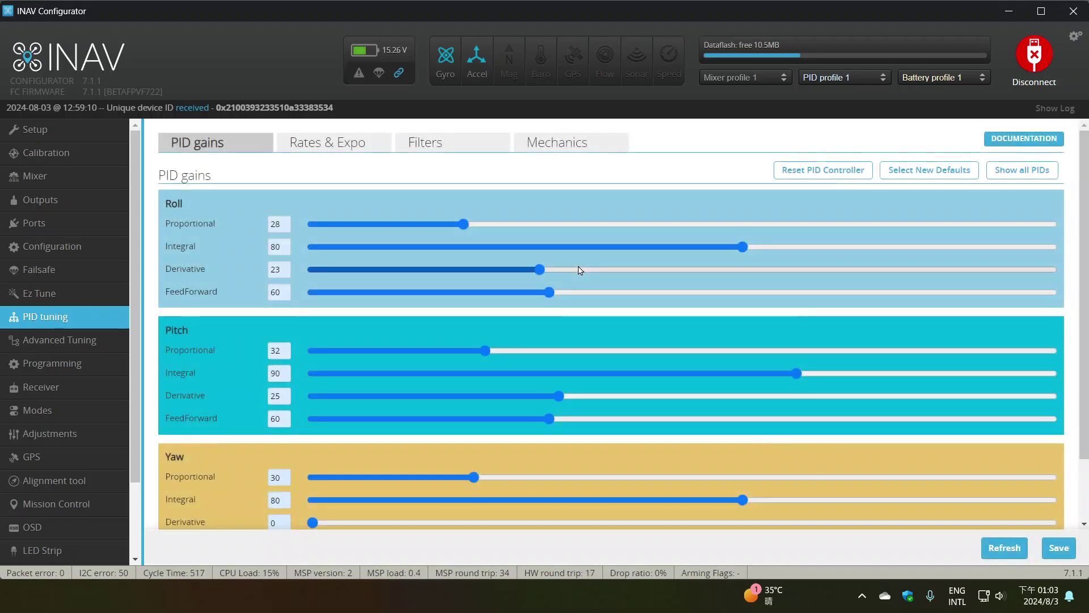
scroll(908, 318, "down", 2)
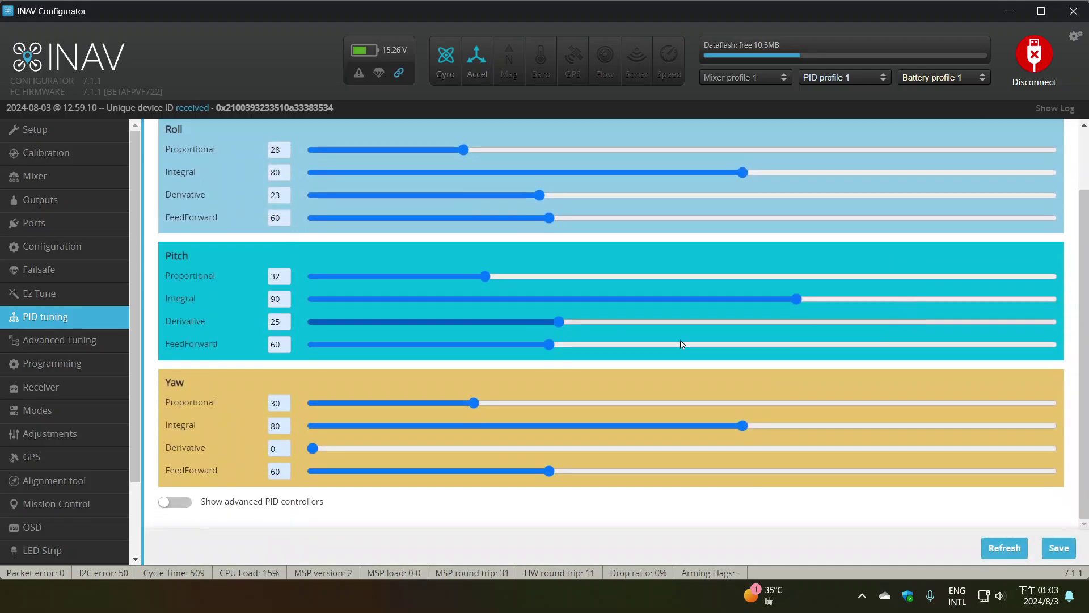
left_click(75, 348)
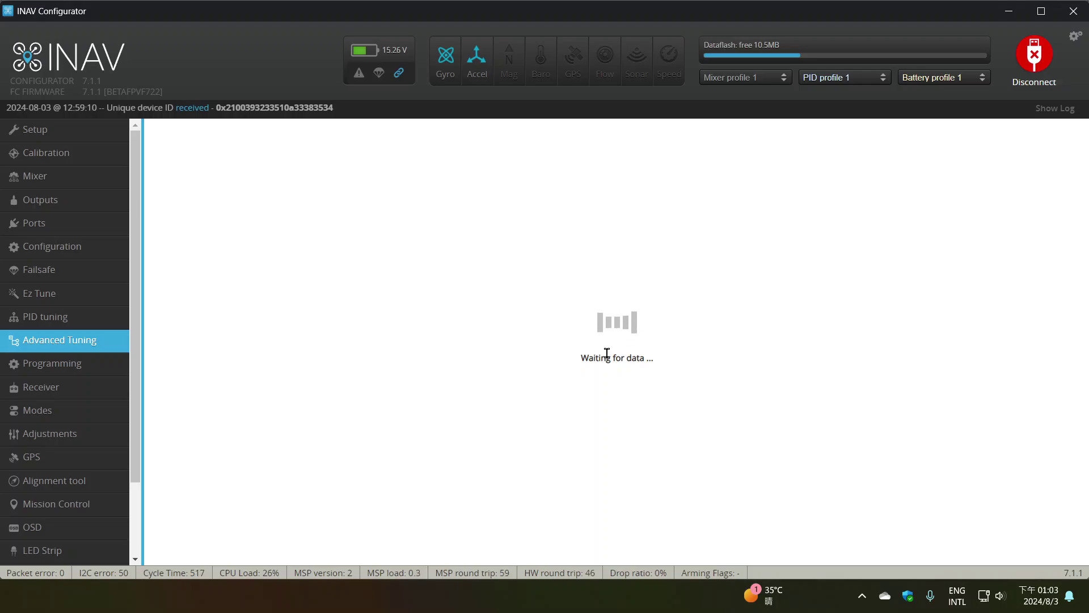
scroll(607, 357, "down", 8)
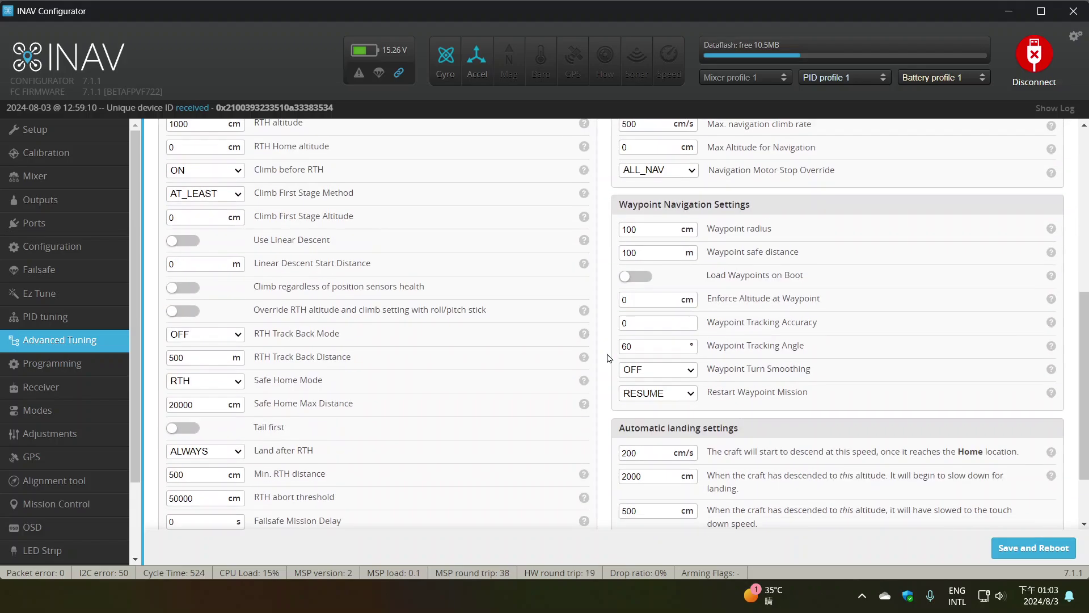
Step: Look through the full list of logic conditions on the Programming page
left_click(76, 364)
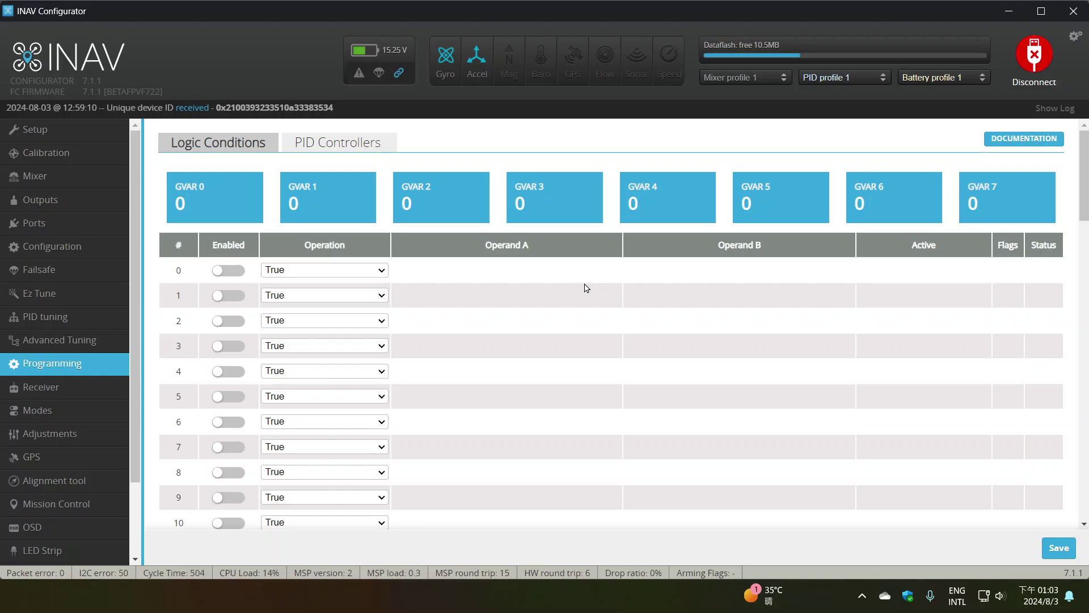
scroll(586, 288, "down", 20)
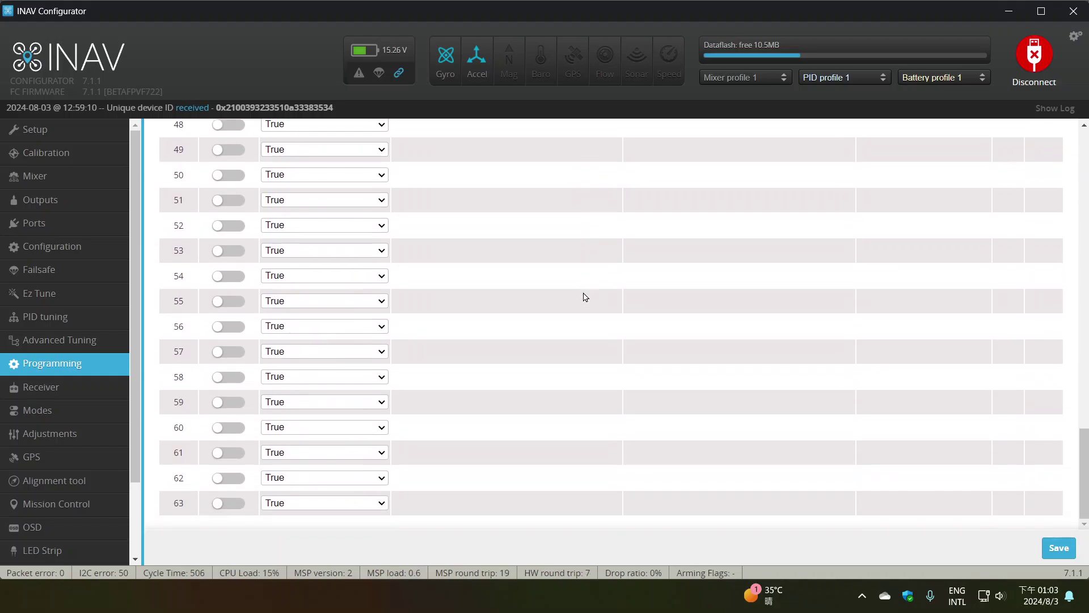
Step: Review the Receiver page's channel values, receiver type and serial provider options, RC smoothing, deadband and expo settings
left_click(55, 385)
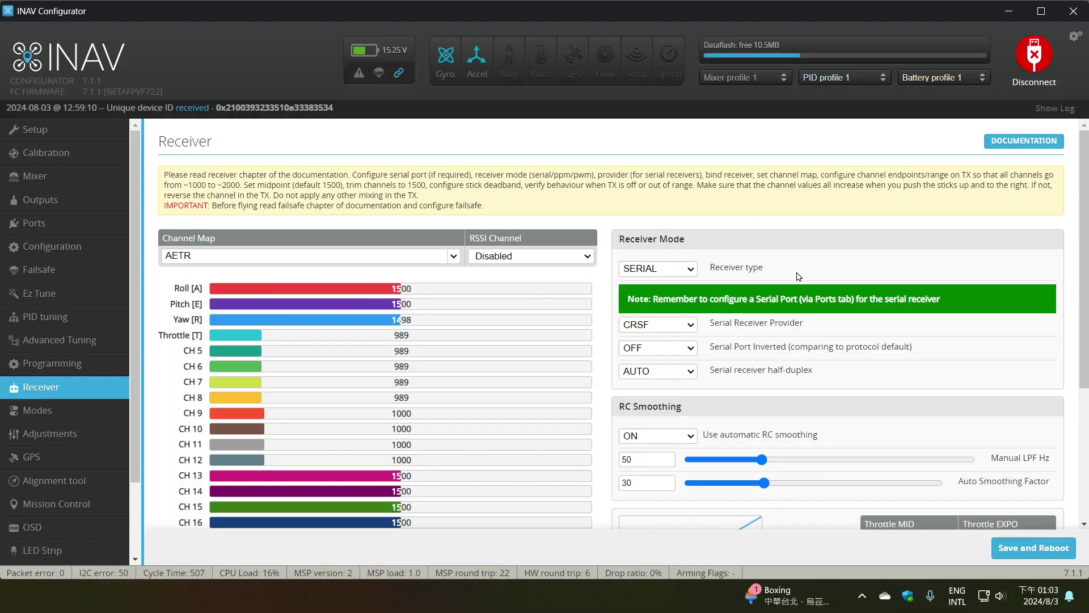
left_click(694, 326)
left_click(671, 338)
left_click(697, 272)
left_click(697, 272)
scroll(771, 430, "down", 3)
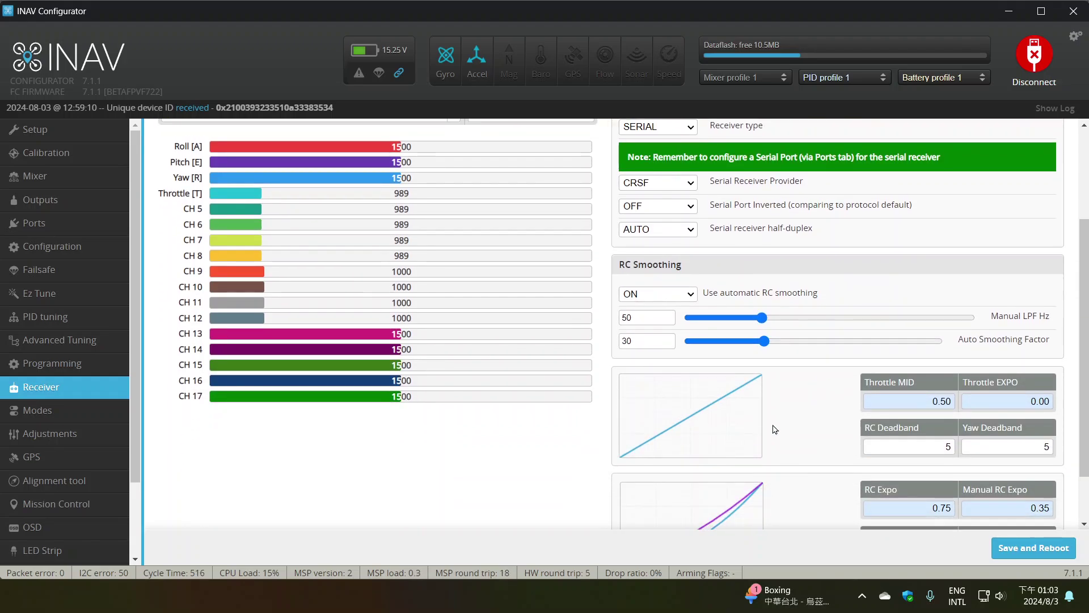
scroll(834, 407, "down", 2)
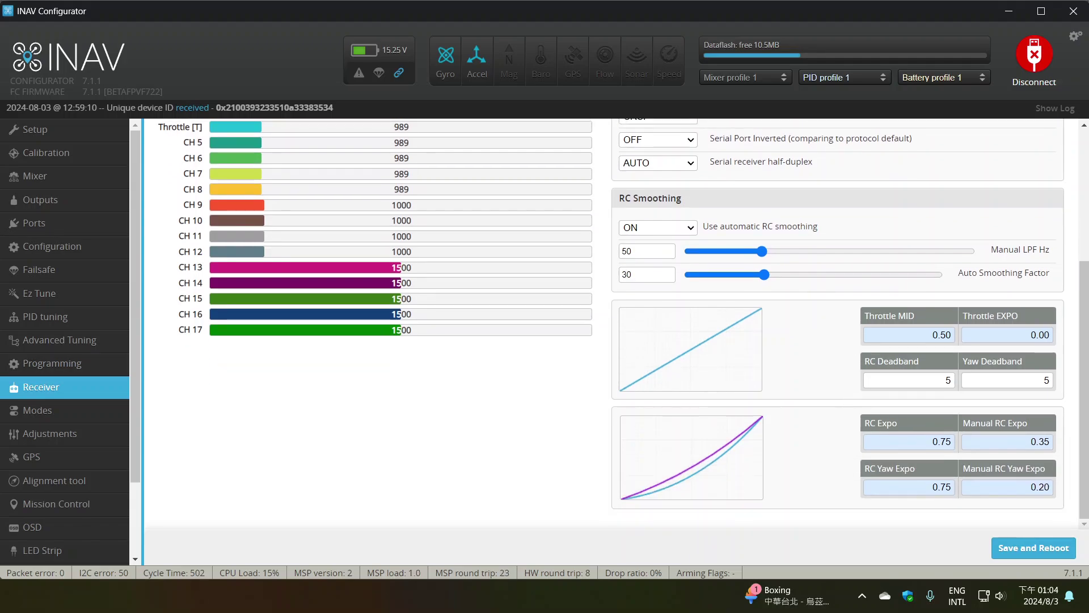
Step: Check the channel choices for the ARM mode and the ranges of the flight modes on the Modes page
left_click(71, 414)
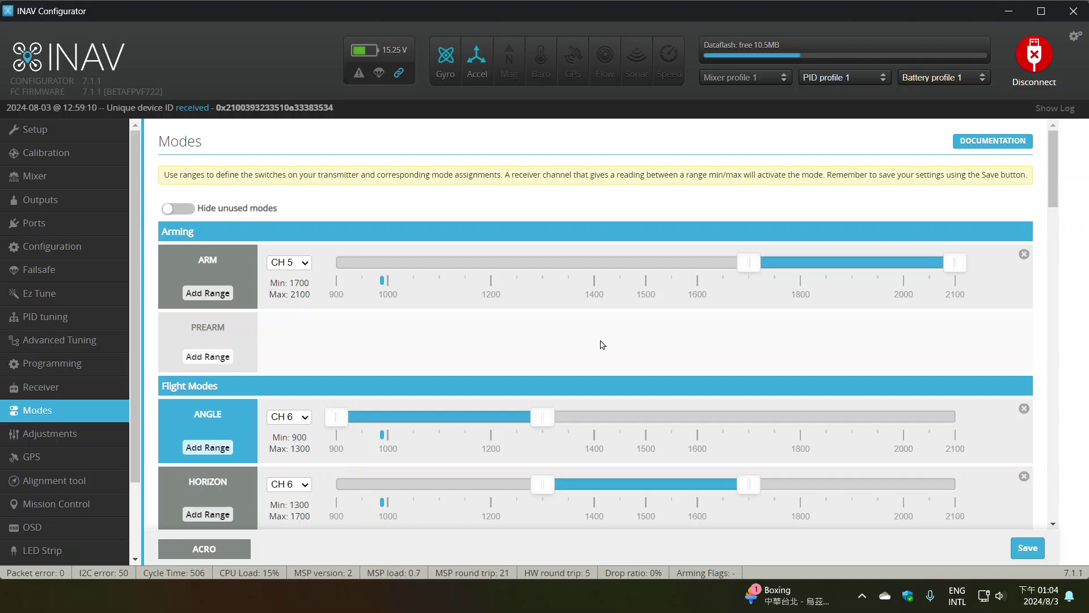
scroll(602, 344, "down", 1)
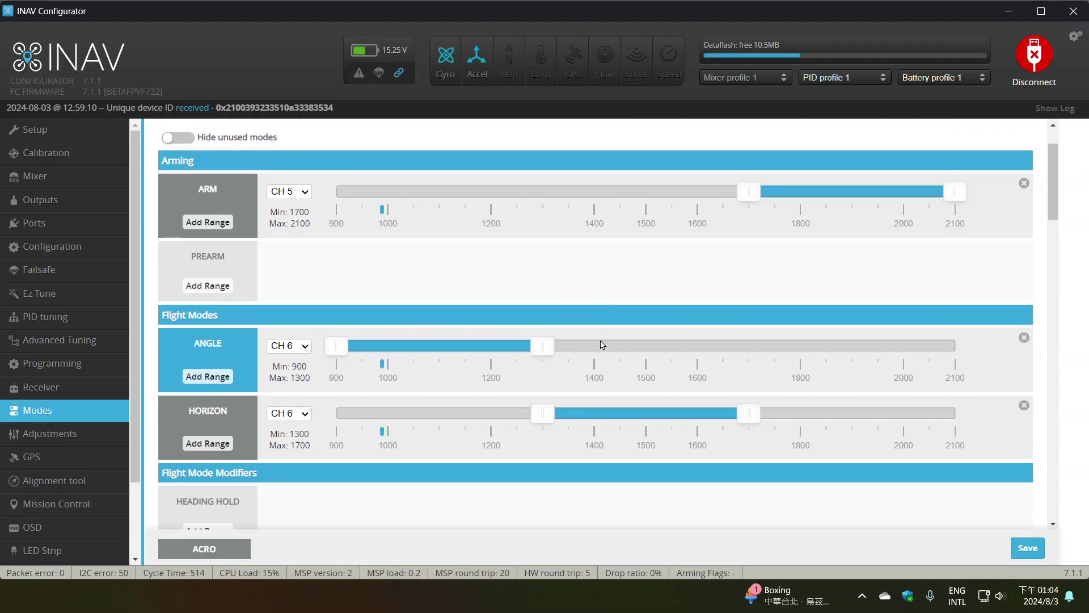
left_click(306, 193)
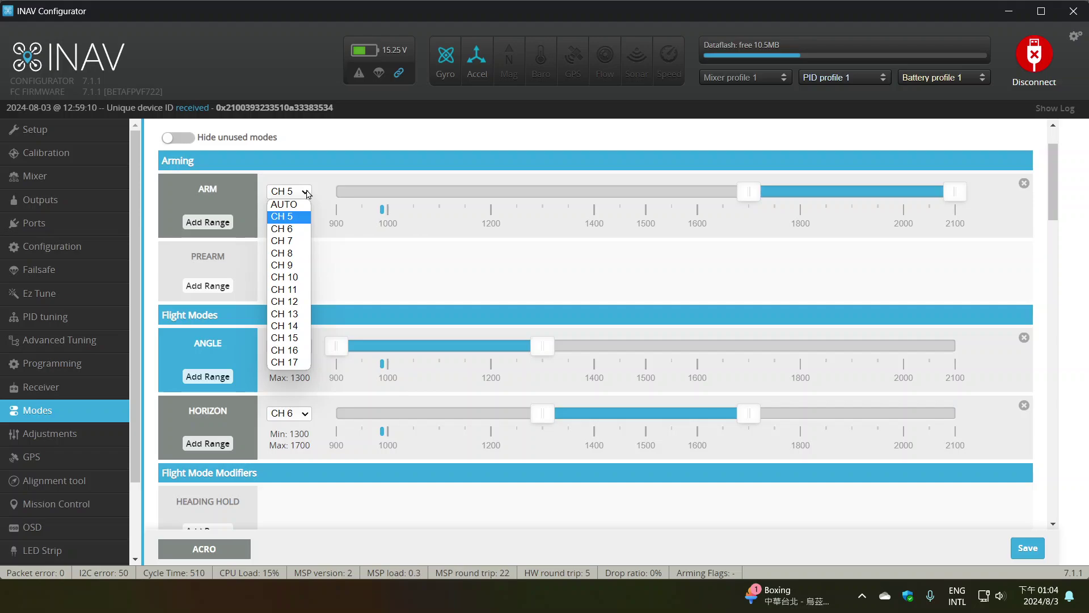
left_click(402, 279)
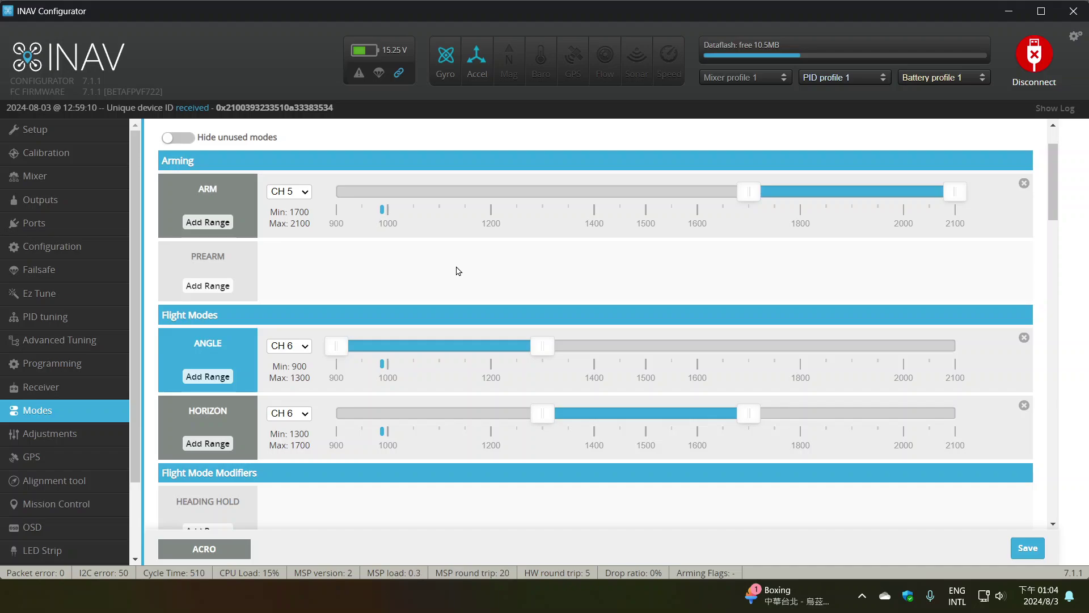
scroll(459, 270, "down", 6)
scroll(459, 270, "up", 6)
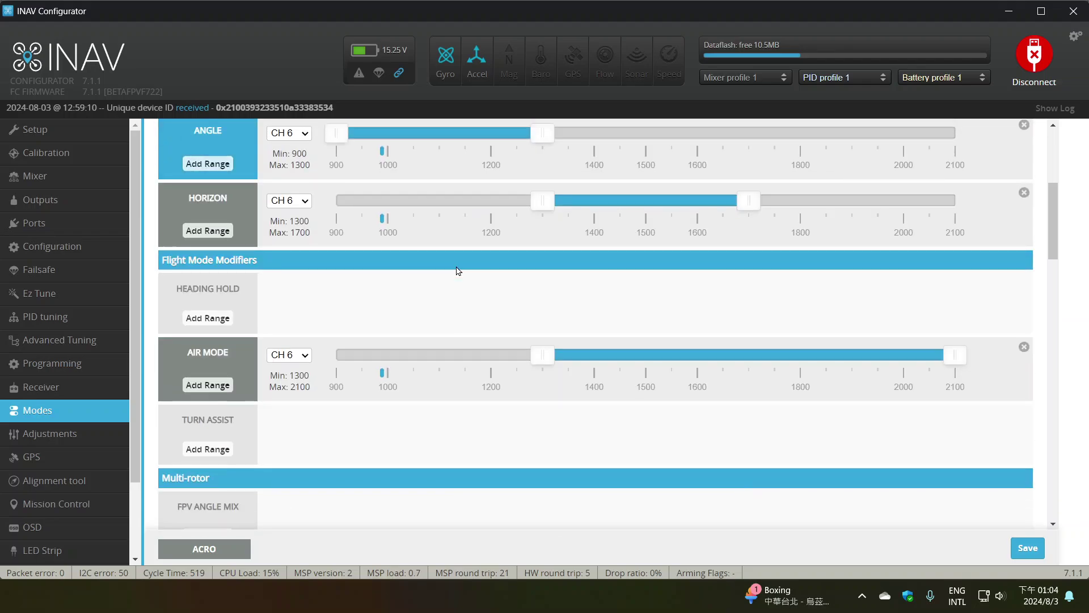
Step: Examine the channel and range assignments of ANGLE, HORIZON, AIR MODE, HEADFREE and BEEPER across the mode list
scroll(459, 271, "down", 15)
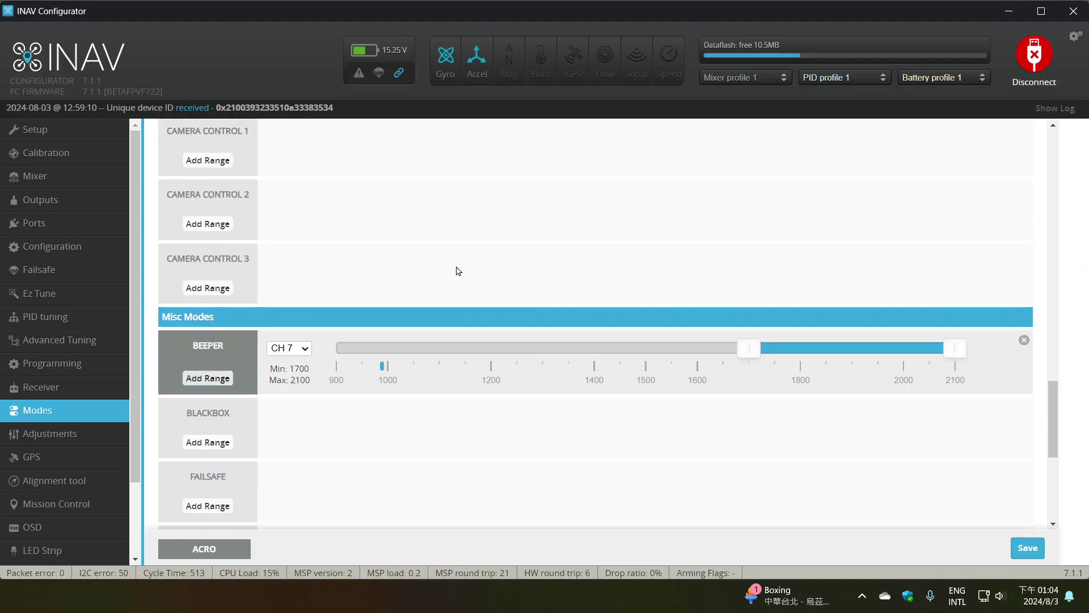
scroll(459, 271, "up", 15)
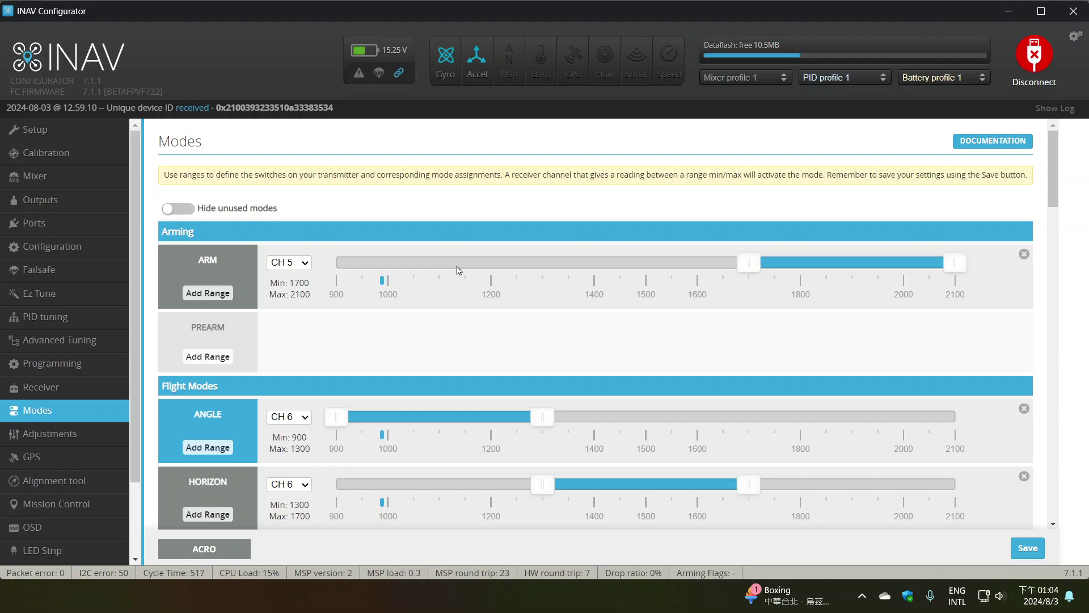
scroll(459, 271, "down", 4)
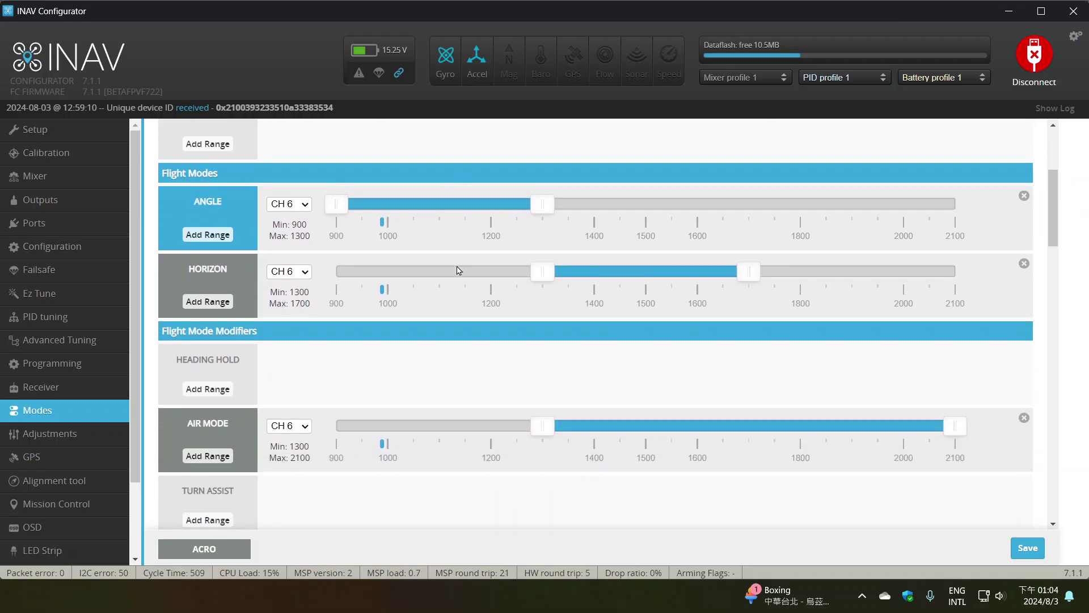
scroll(458, 271, "down", 1)
scroll(458, 271, "down", 1)
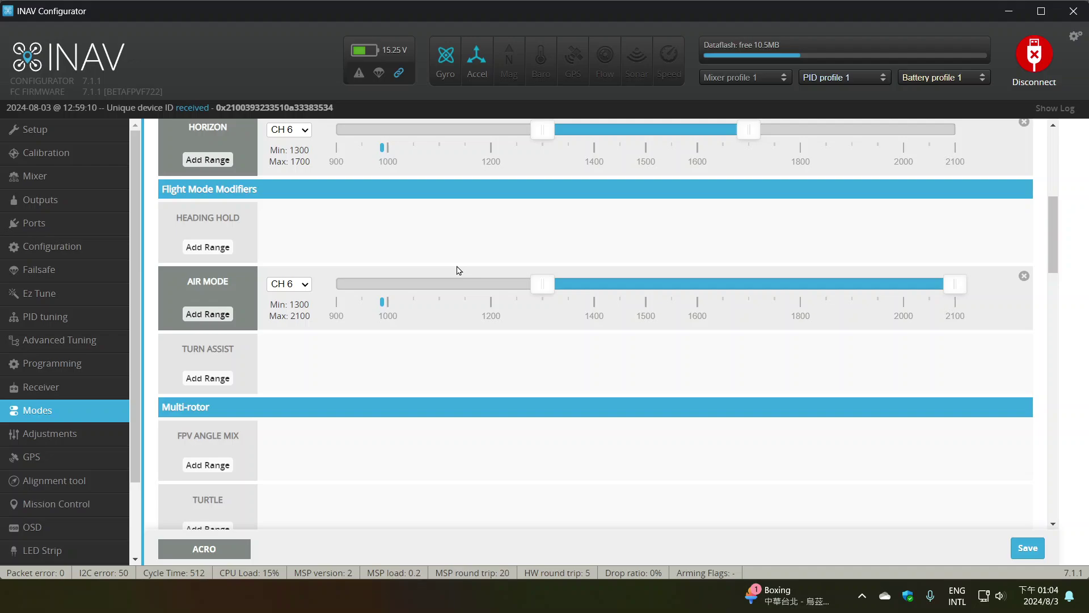
scroll(459, 270, "down", 5)
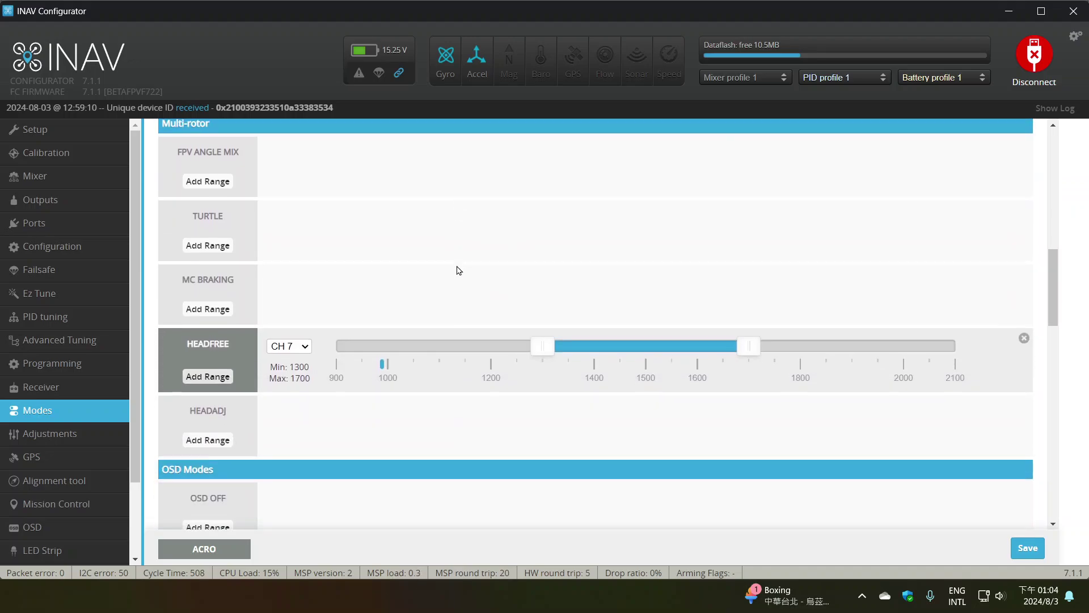
scroll(458, 270, "down", 5)
scroll(458, 271, "up", 7)
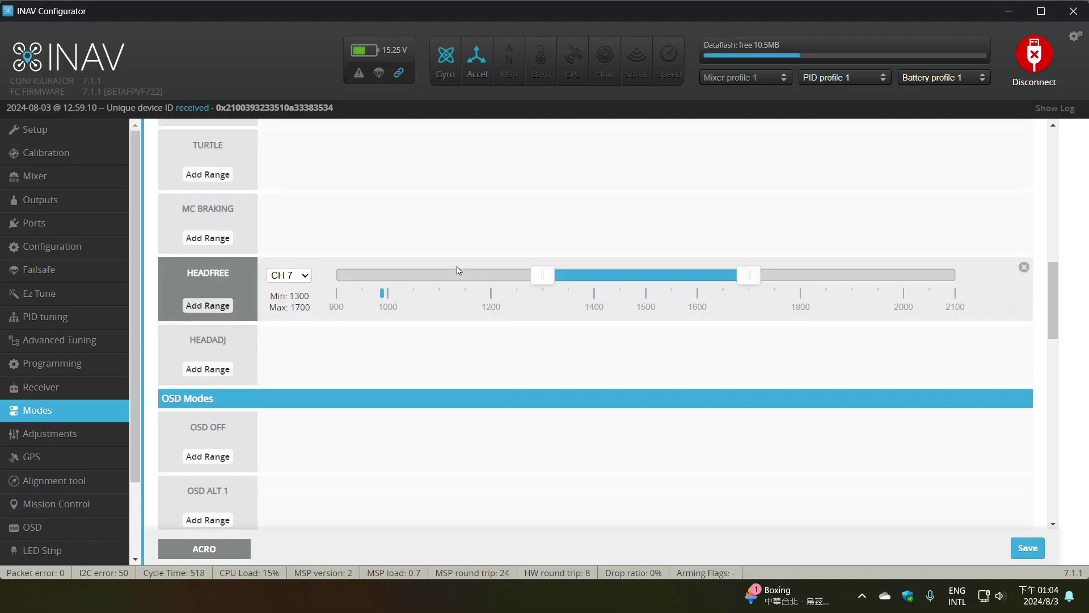
scroll(458, 270, "up", 3)
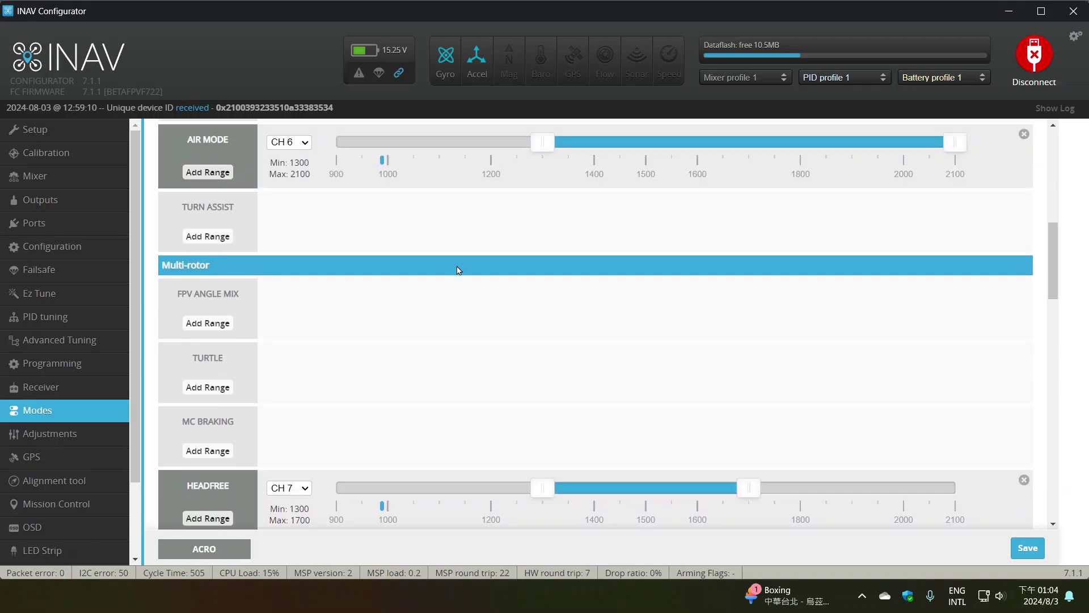
Step: Inspect the AIR MODE range among the flight mode modifiers, and look through the remaining modes to the end of the list
left_click_drag(186, 284, 222, 284)
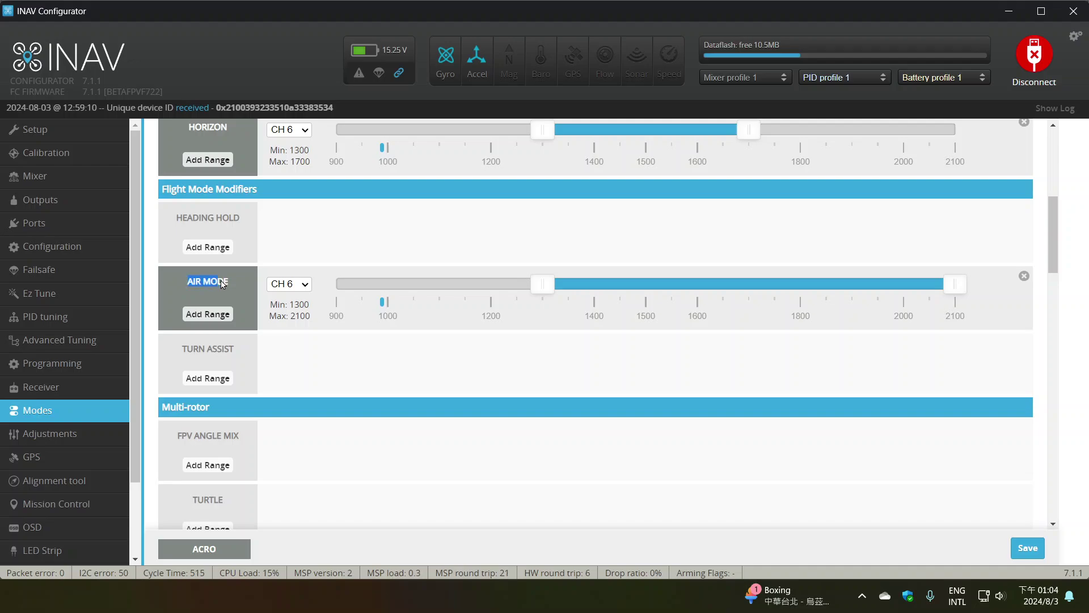
scroll(242, 286, "down", 4)
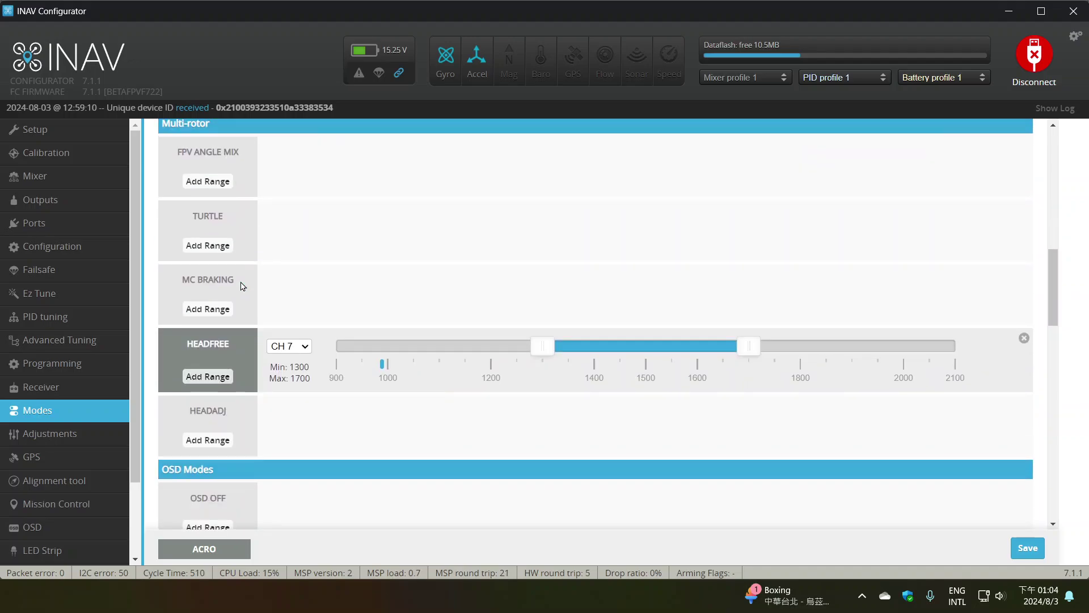
scroll(241, 286, "down", 14)
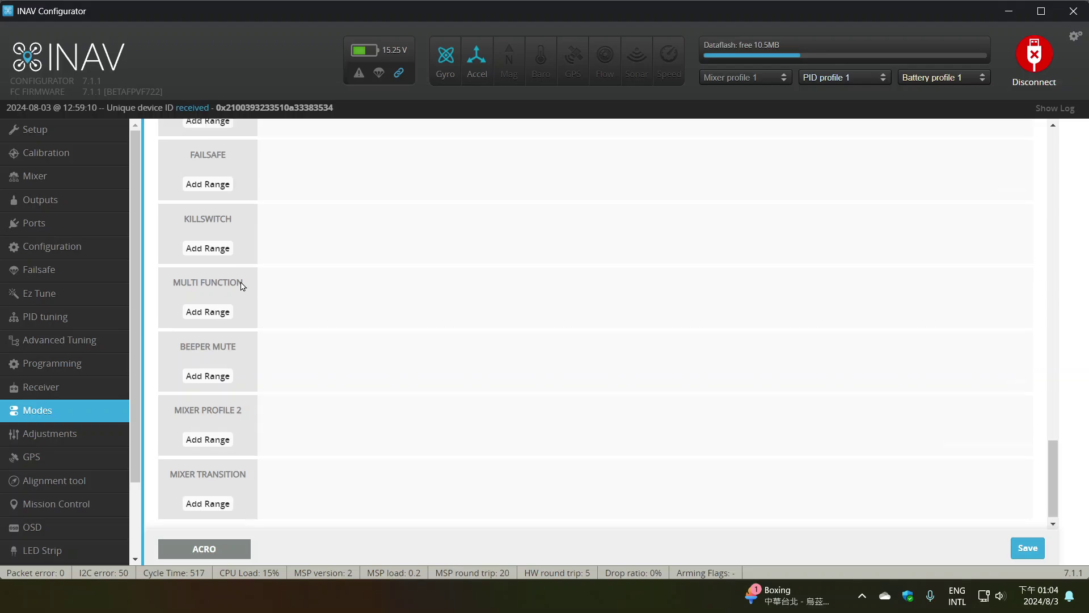
scroll(215, 299, "up", 4)
scroll(536, 373, "down", 4)
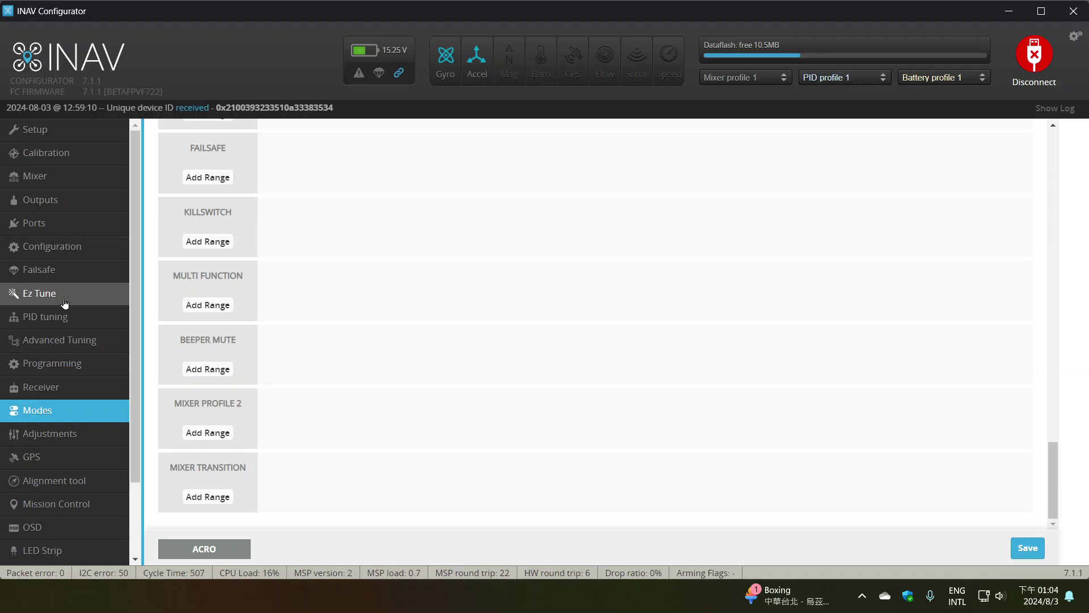
Step: Examine the option to permanently enable AIRMODE among the Configuration page's other features
left_click(72, 248)
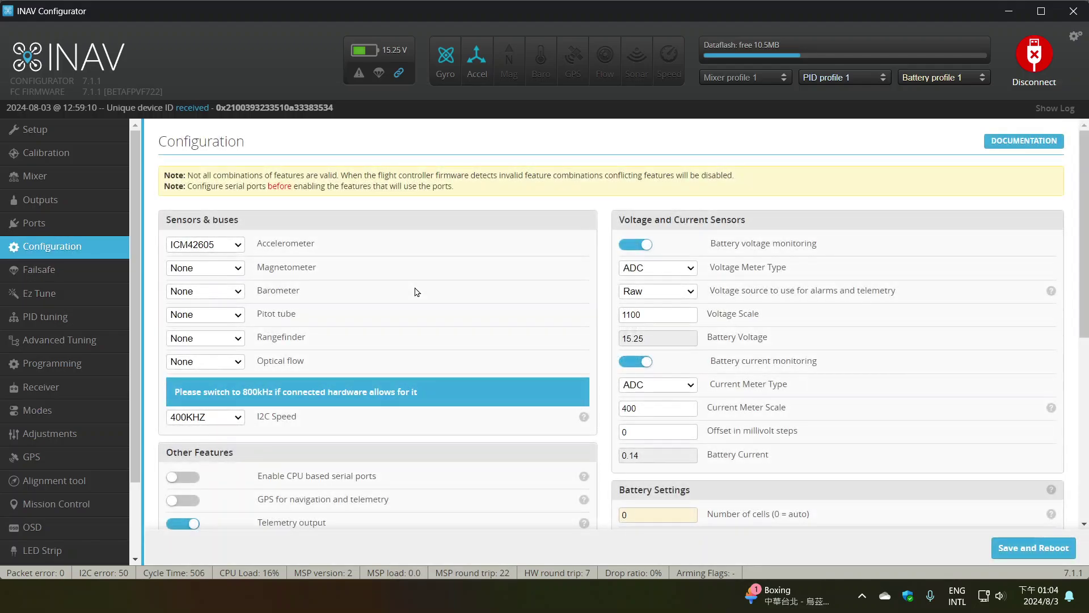
scroll(416, 291, "down", 2)
scroll(417, 291, "down", 4)
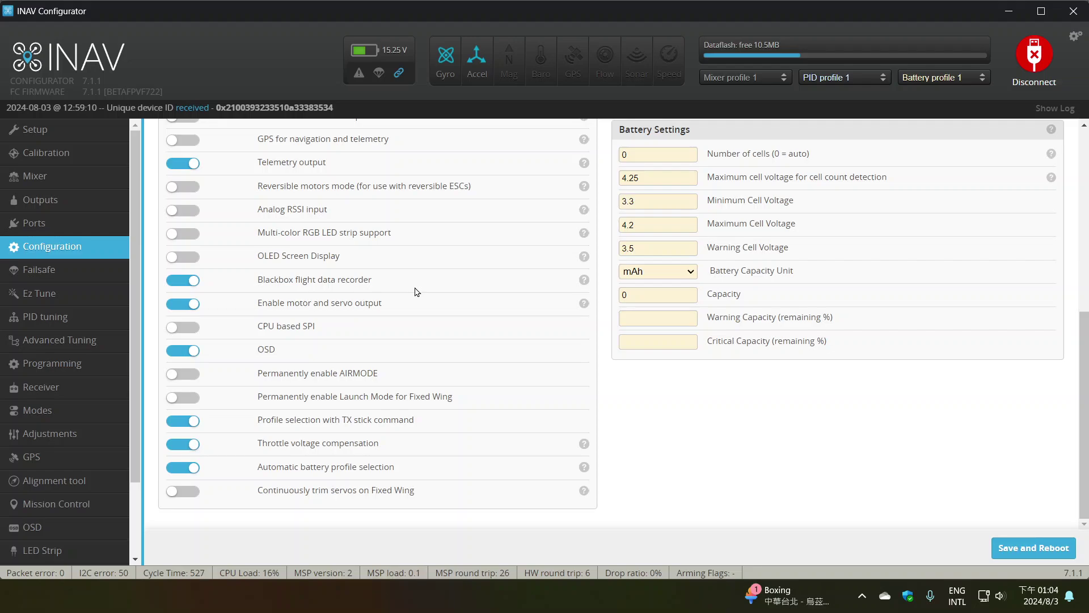
left_click(193, 379)
left_click(174, 377)
left_click_drag(255, 373, 375, 372)
left_click(395, 372)
left_click(177, 375)
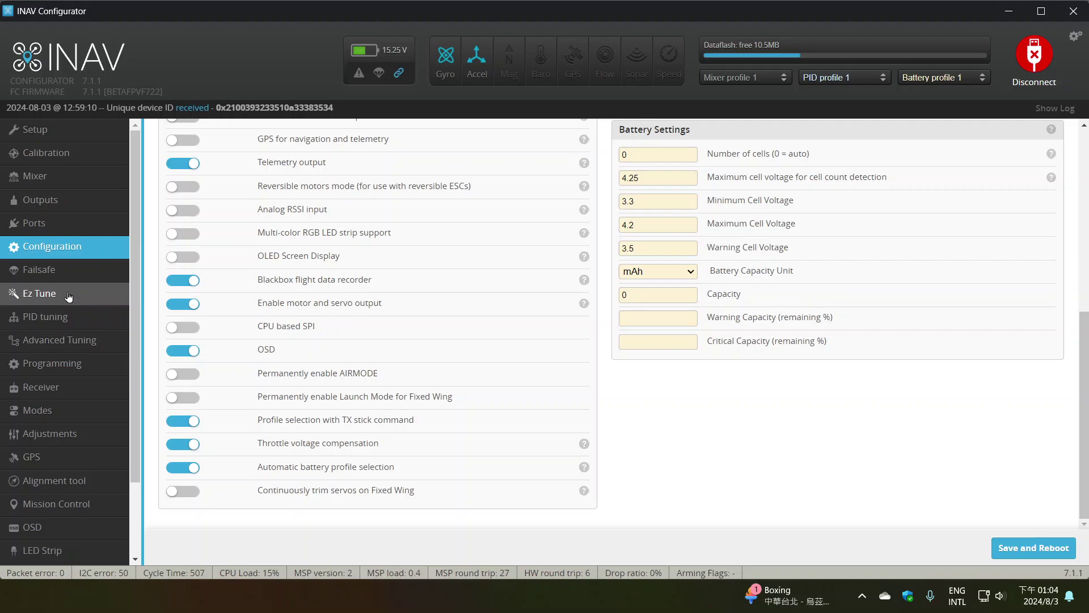
Step: Recheck the ANGLE, HORIZON and AIR MODE ranges assigned to CH 6 on the Modes page
left_click(55, 409)
scroll(501, 282, "down", 4)
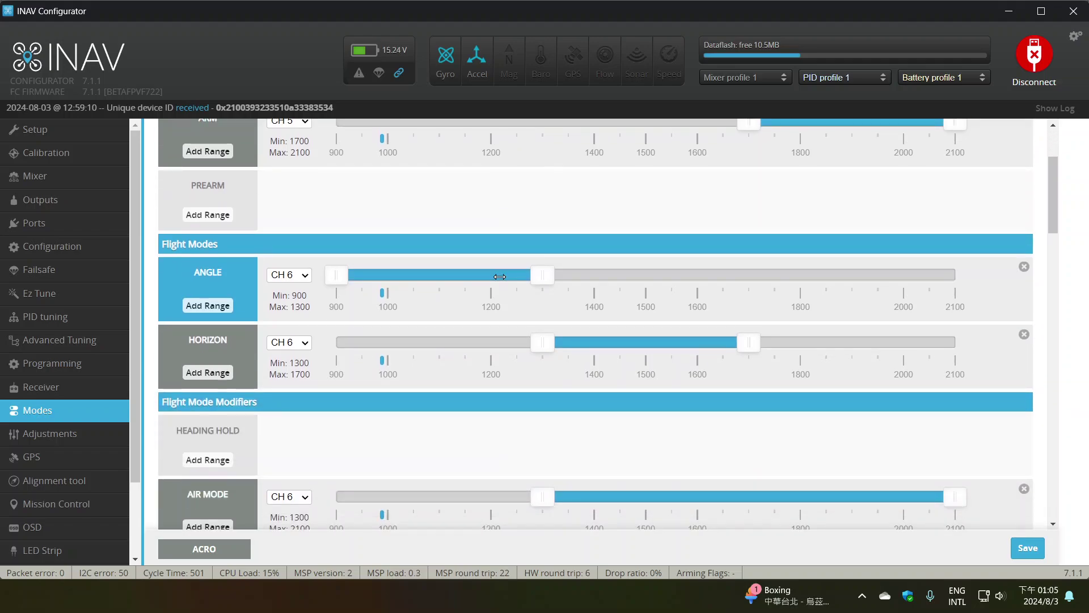
scroll(501, 282, "down", 1)
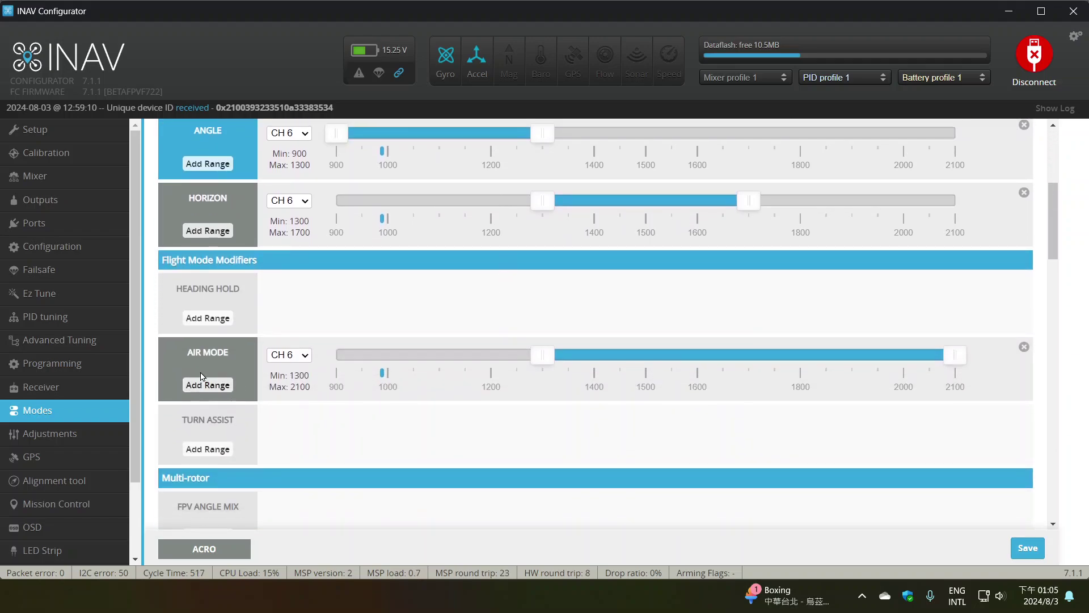
Step: Revisit the Receiver and Modes pages, and look through all the adjustment switch rows on the Adjustments page
left_click(62, 386)
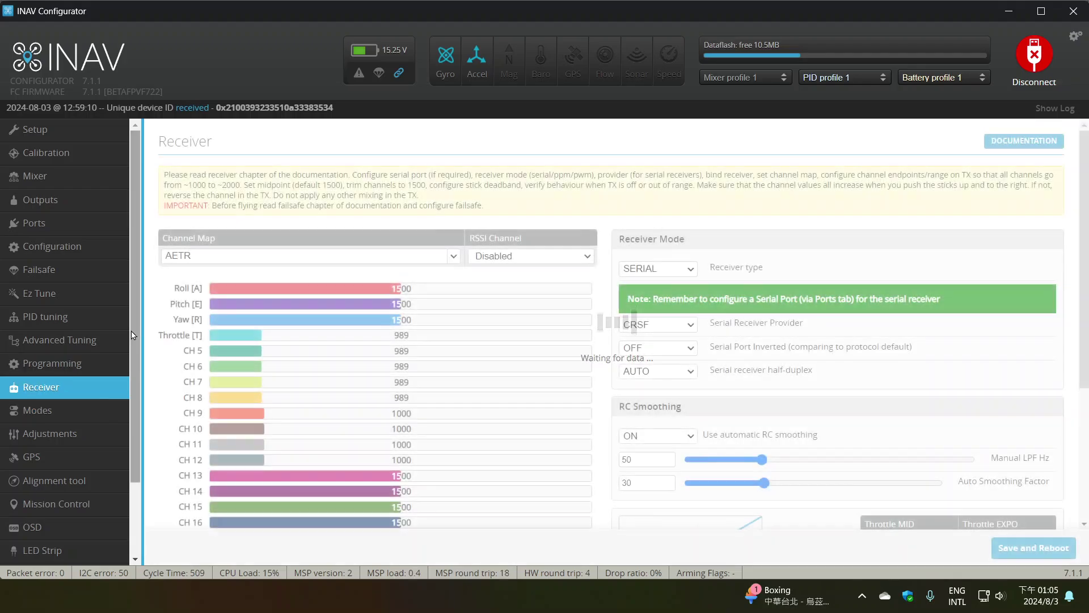
left_click(51, 409)
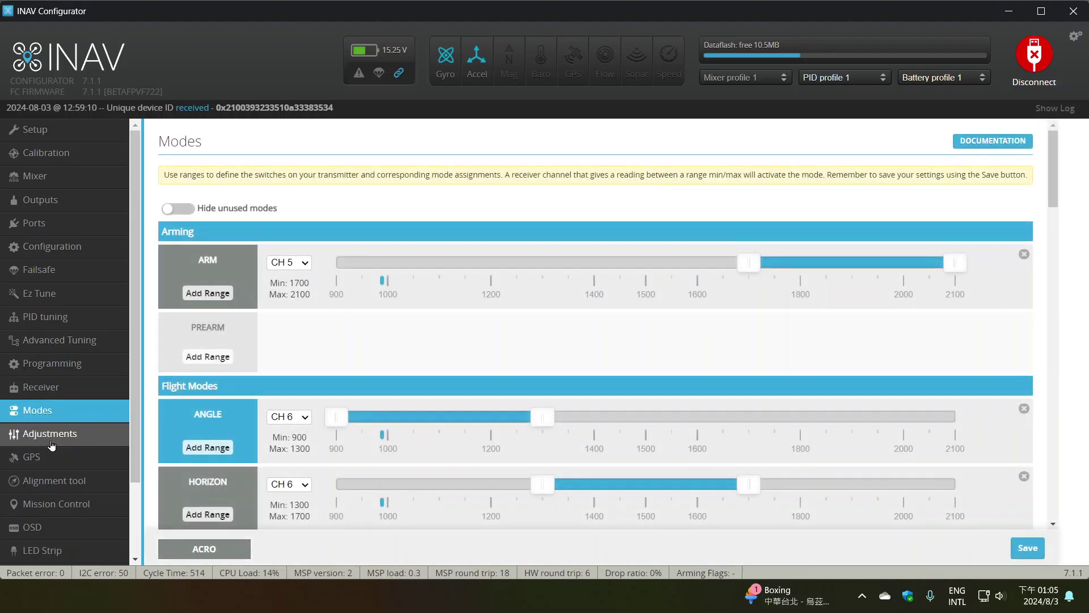
left_click(50, 434)
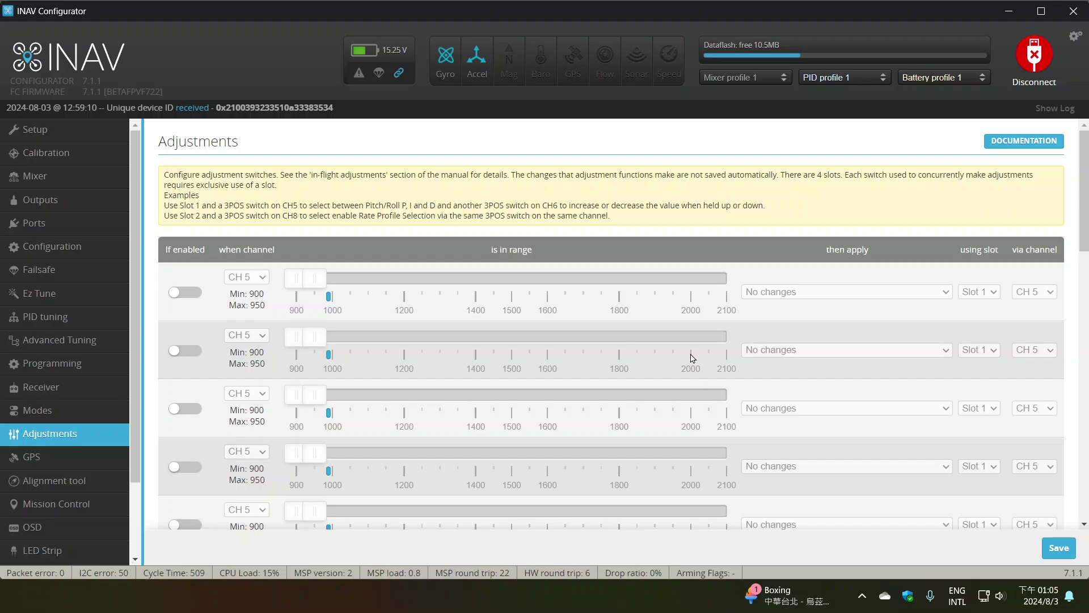
scroll(692, 358, "down", 12)
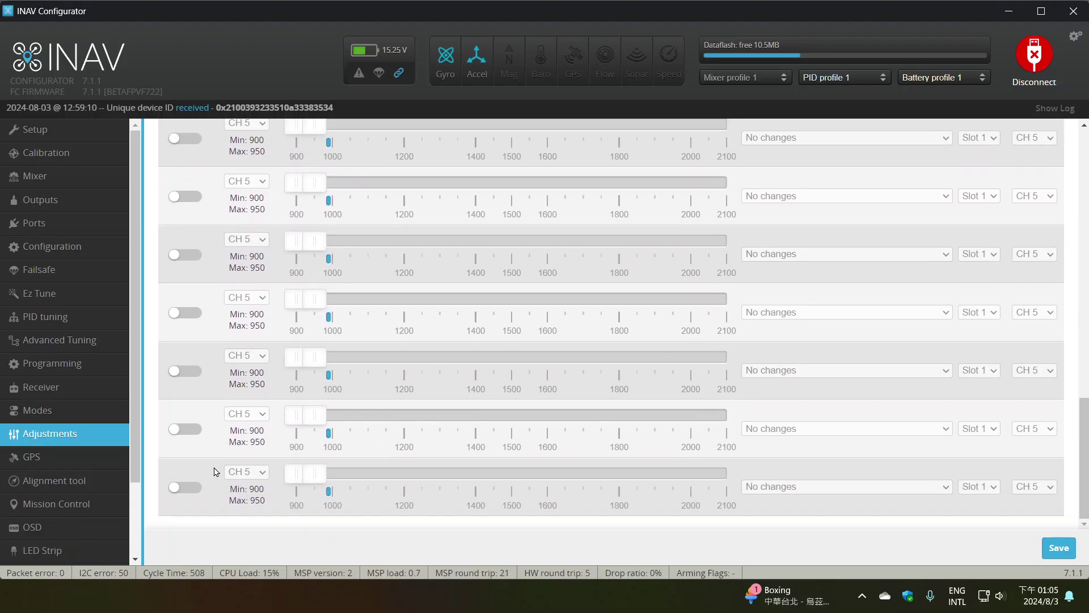
Step: Review the GPS, Alignment tool and Mission Control pages, including the flight controller and magnetometer orientation sliders
left_click(41, 457)
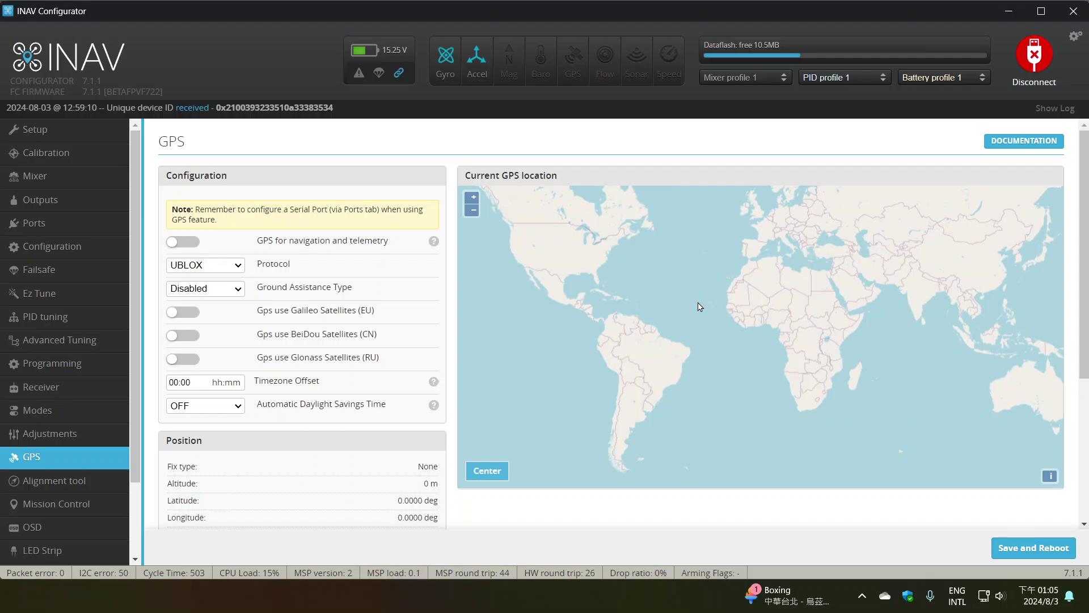
left_click(74, 480)
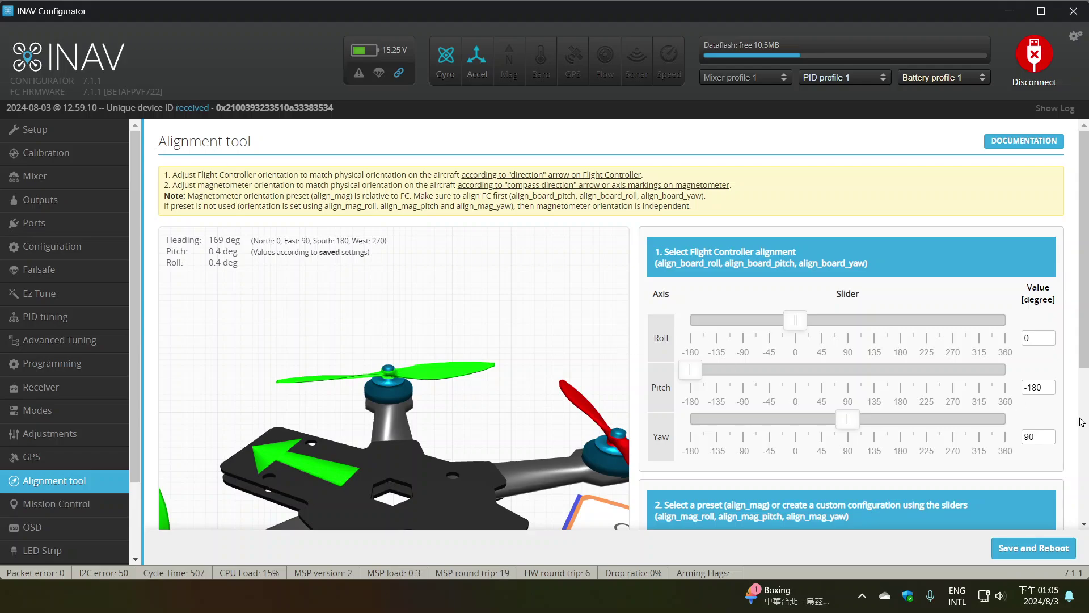
scroll(1081, 421, "down", 5)
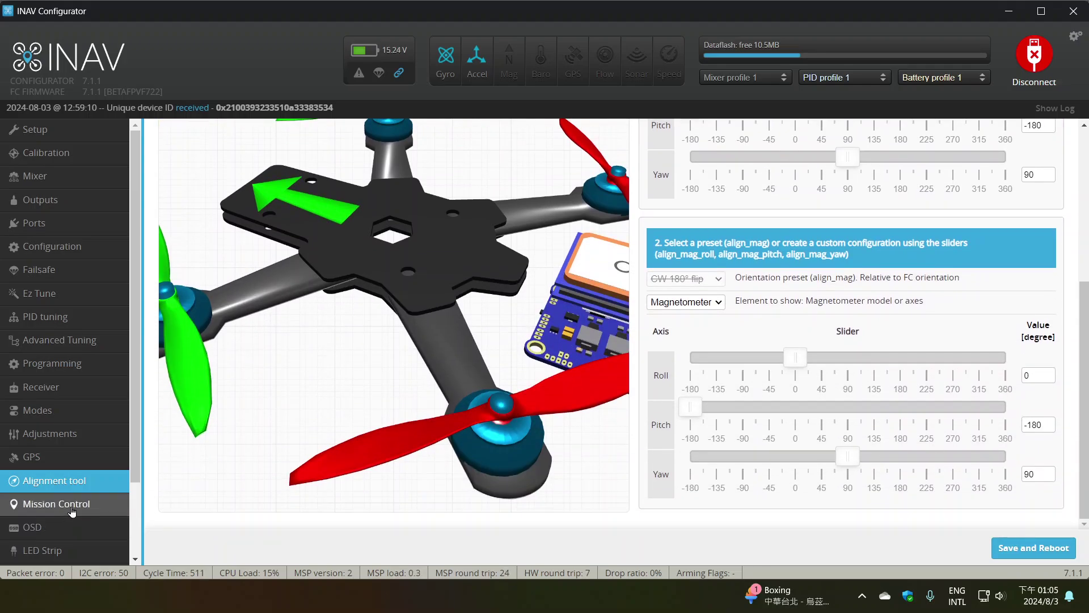
left_click(72, 510)
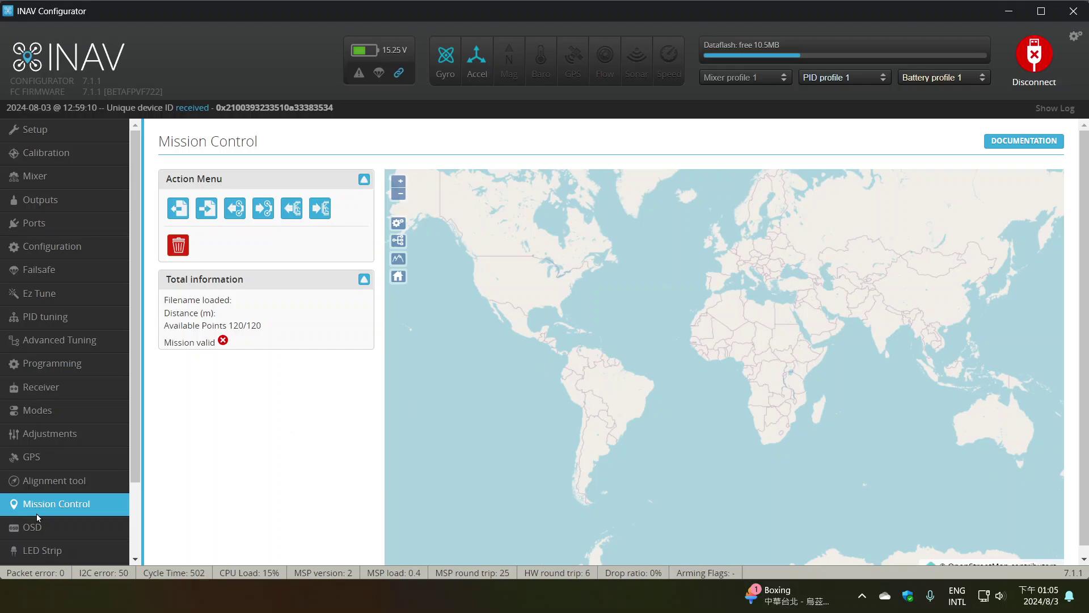
Step: Examine the OSD page's general elements, preview, display settings and alarm thresholds
left_click(34, 530)
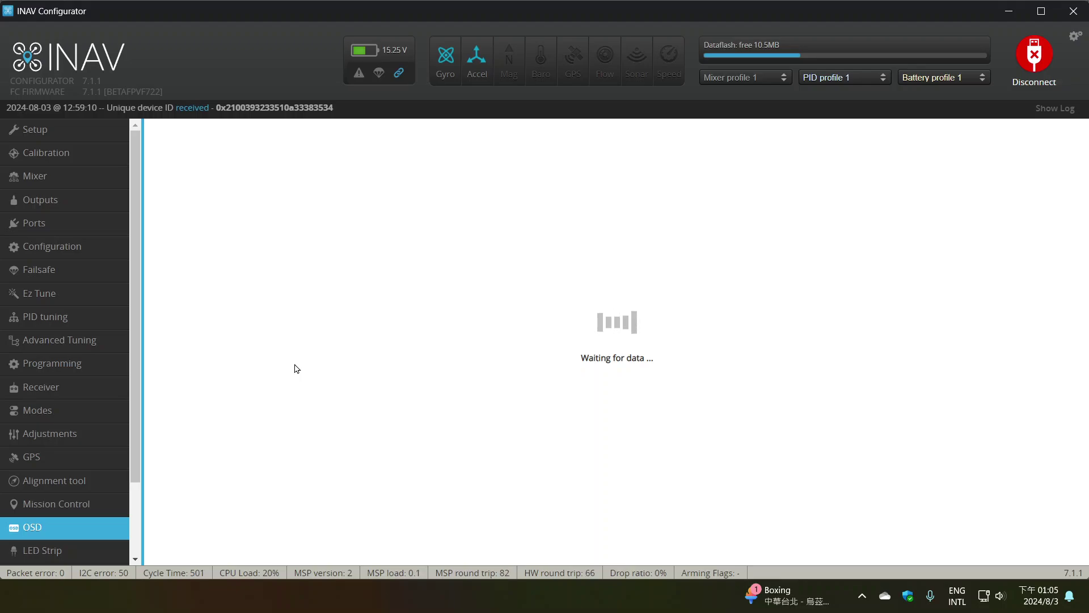
scroll(67, 367, "down", 2)
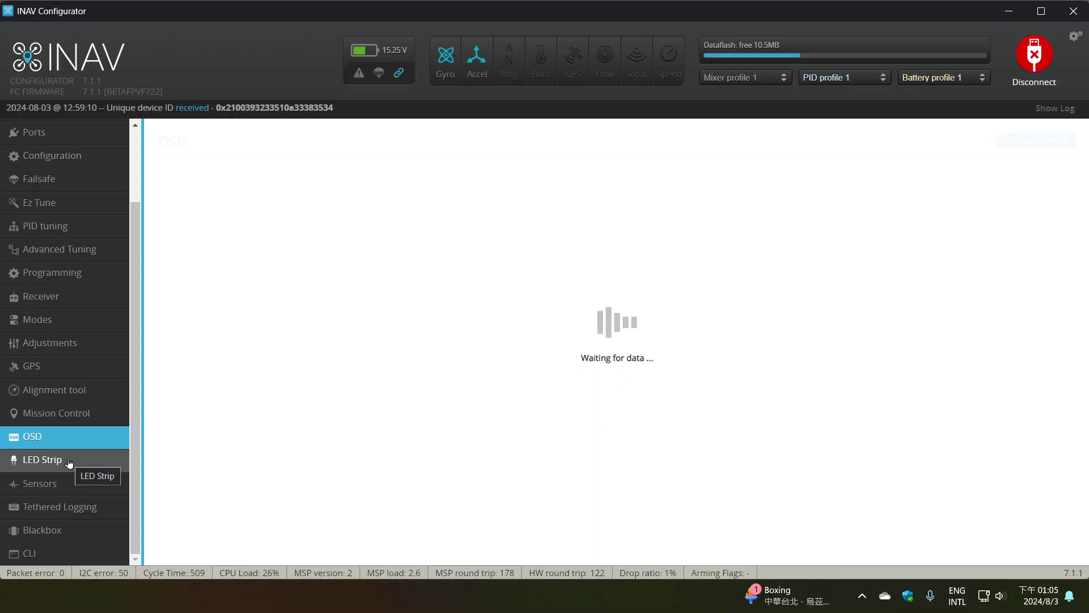
scroll(586, 427, "down", 1)
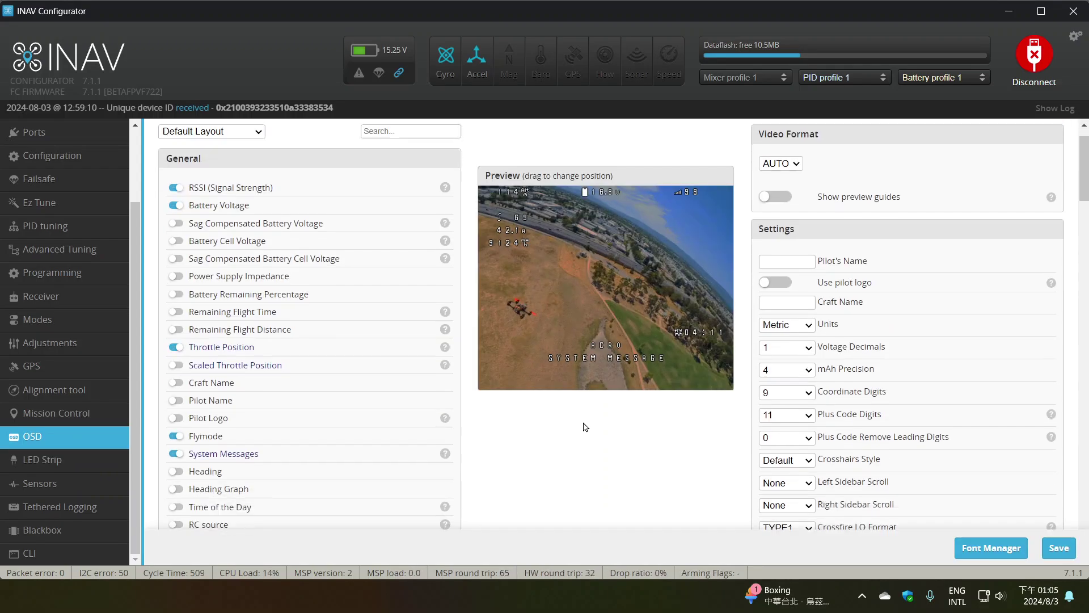
scroll(585, 427, "down", 15)
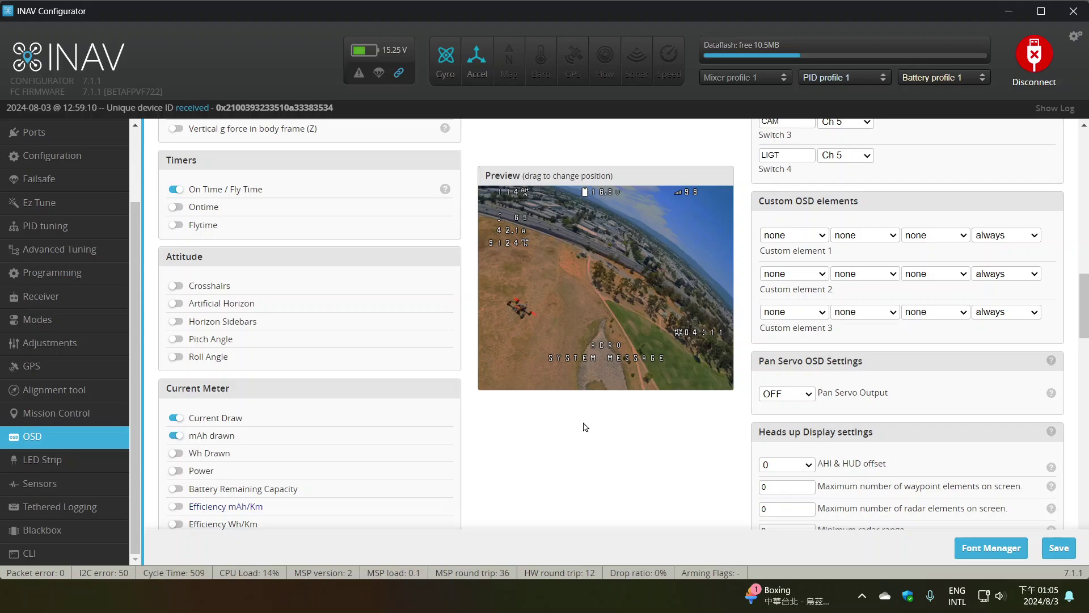
scroll(586, 426, "up", 15)
scroll(585, 427, "down", 4)
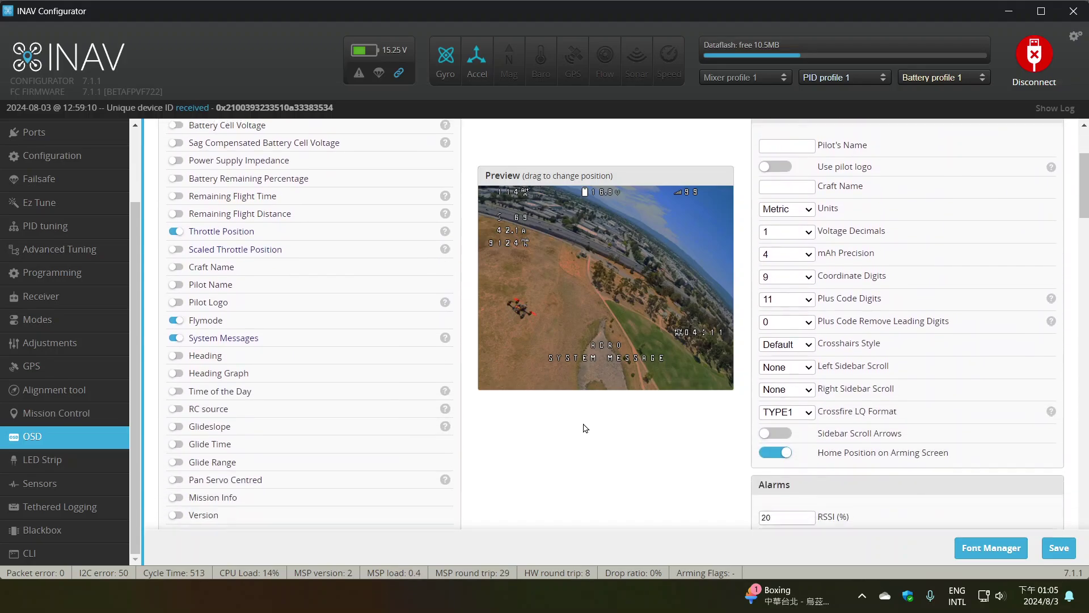
scroll(585, 427, "down", 6)
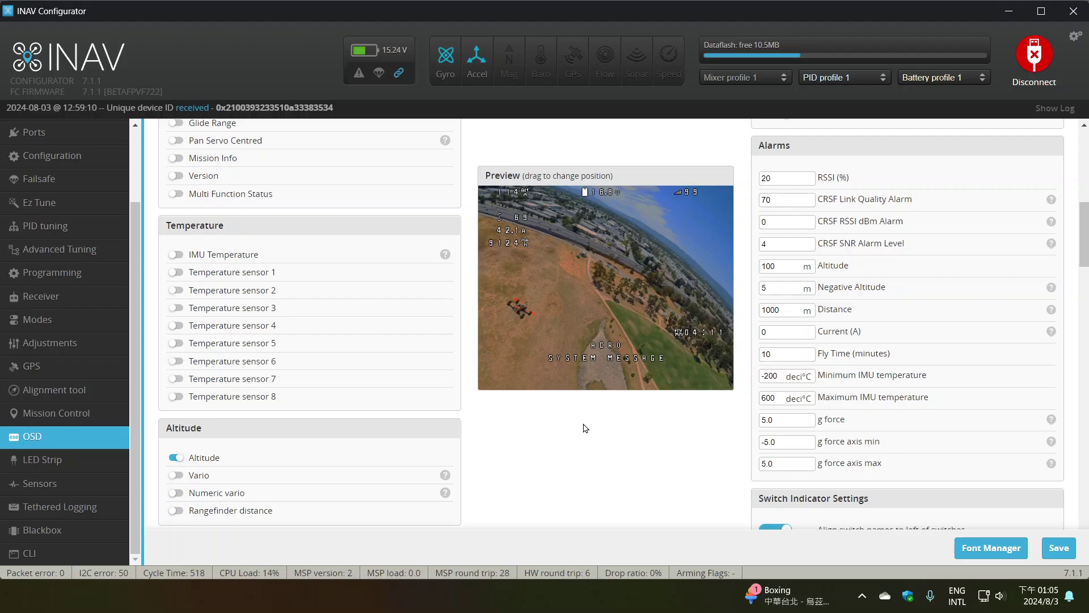
Step: Look through the remaining OSD groups, from switch indicators, timers and current meter to CRSF statistics, global variables and PID elements
scroll(585, 428, "down", 6)
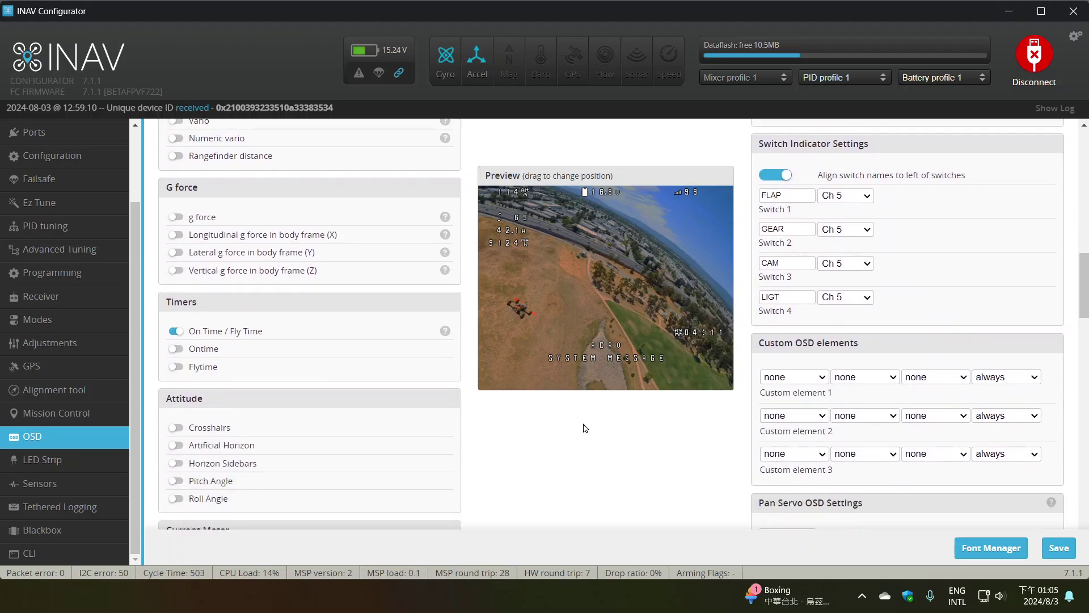
scroll(586, 428, "down", 6)
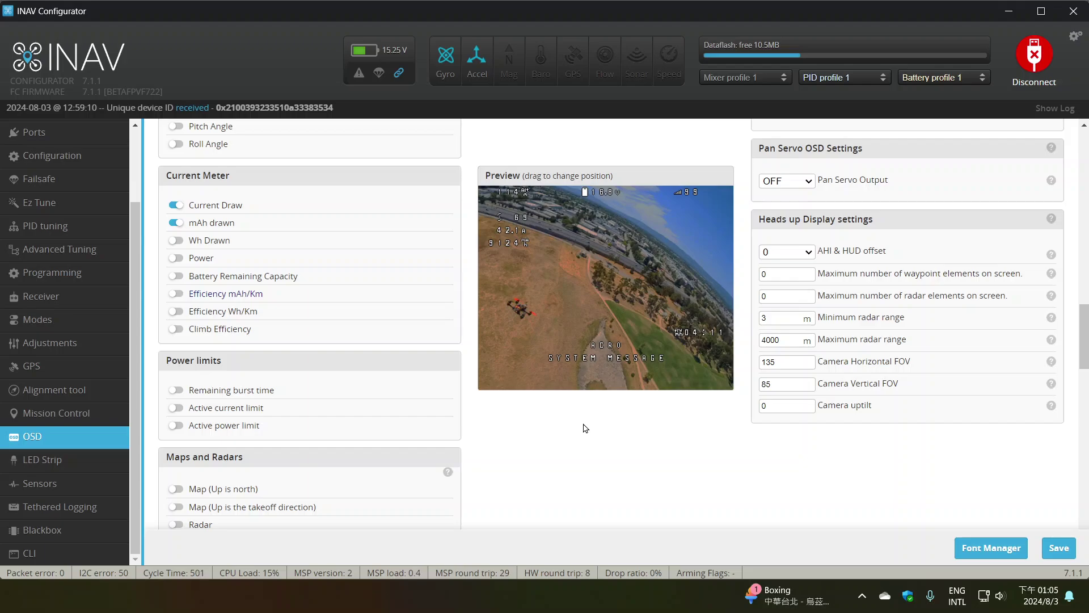
scroll(586, 428, "down", 5)
scroll(586, 428, "down", 10)
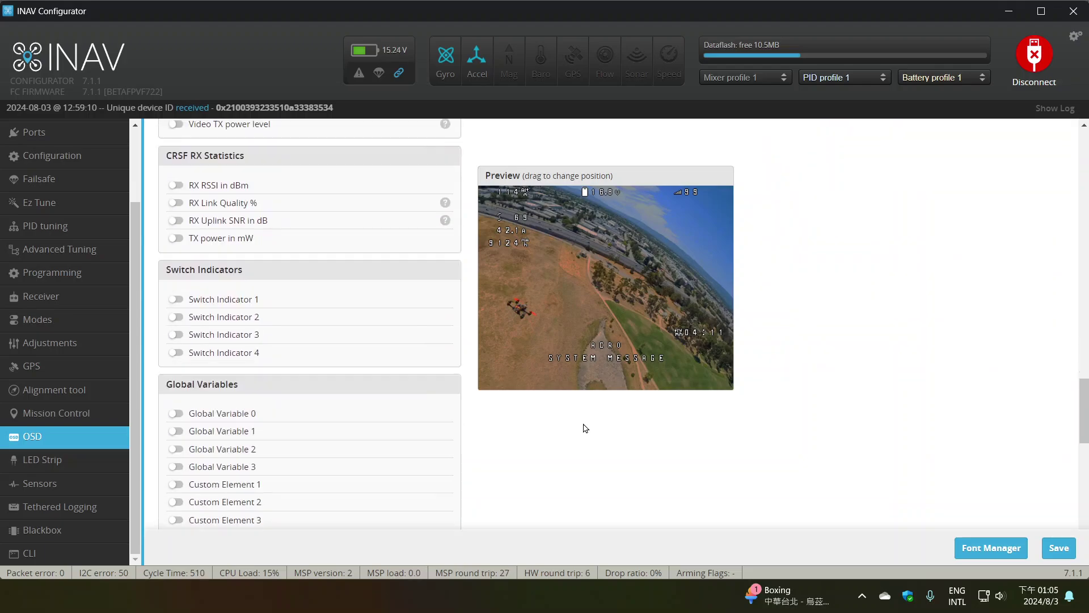
scroll(586, 427, "down", 6)
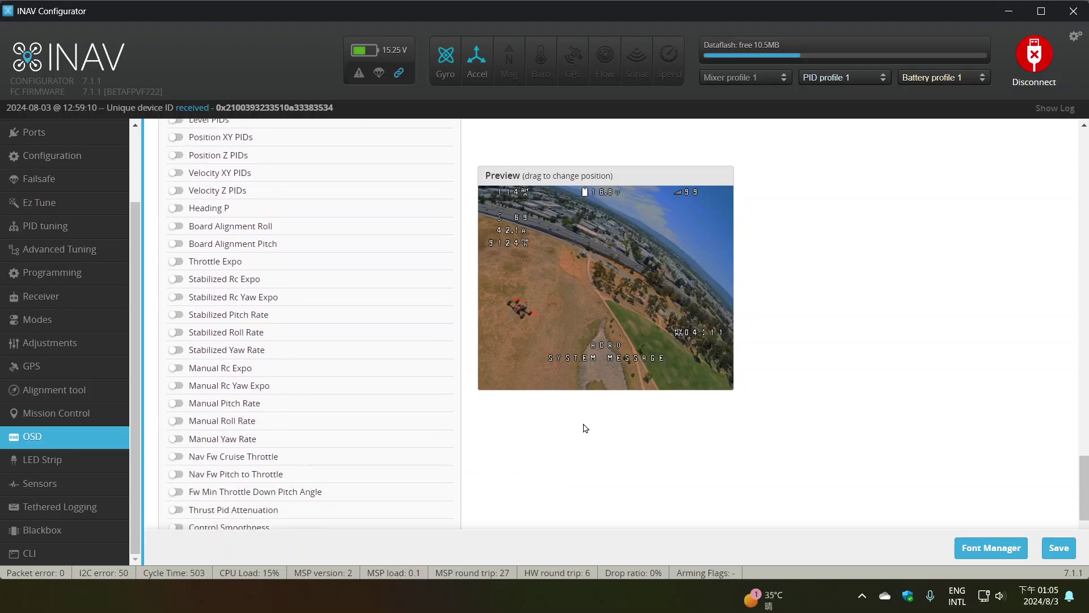
Step: Look over the LED Strip, Sensors, Tethered Logging and Blackbox pages, including the onboard dataflash storage
left_click(63, 460)
scroll(941, 457, "down", 1)
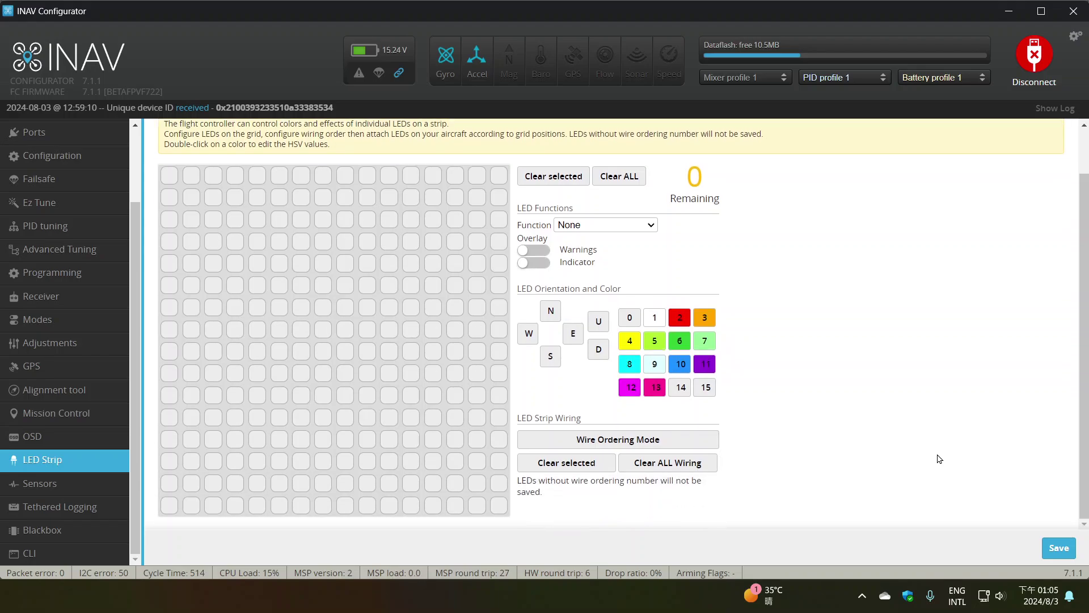
left_click(40, 483)
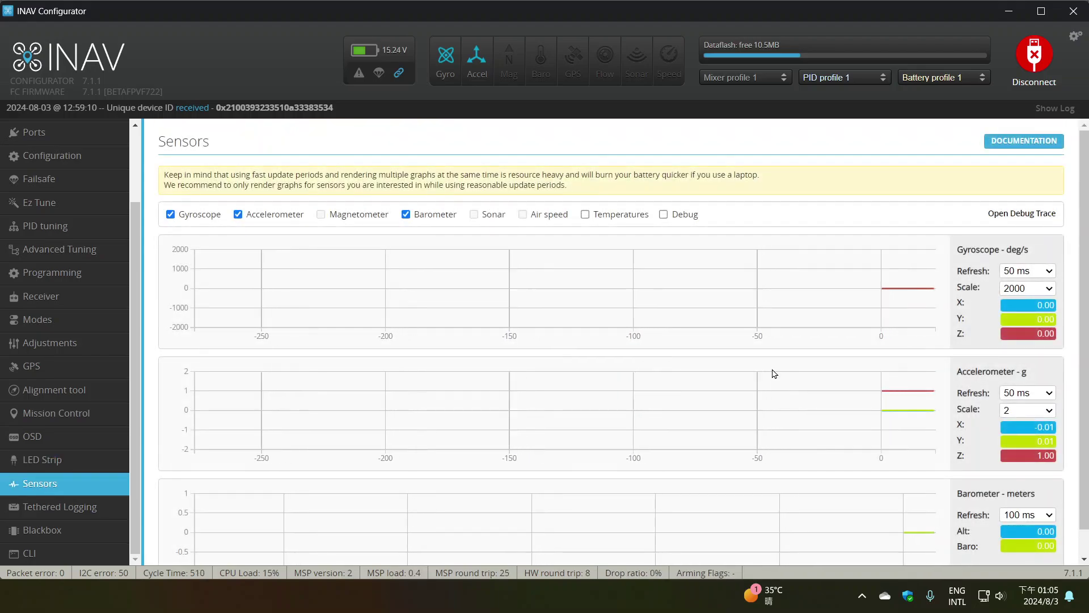
left_click(79, 509)
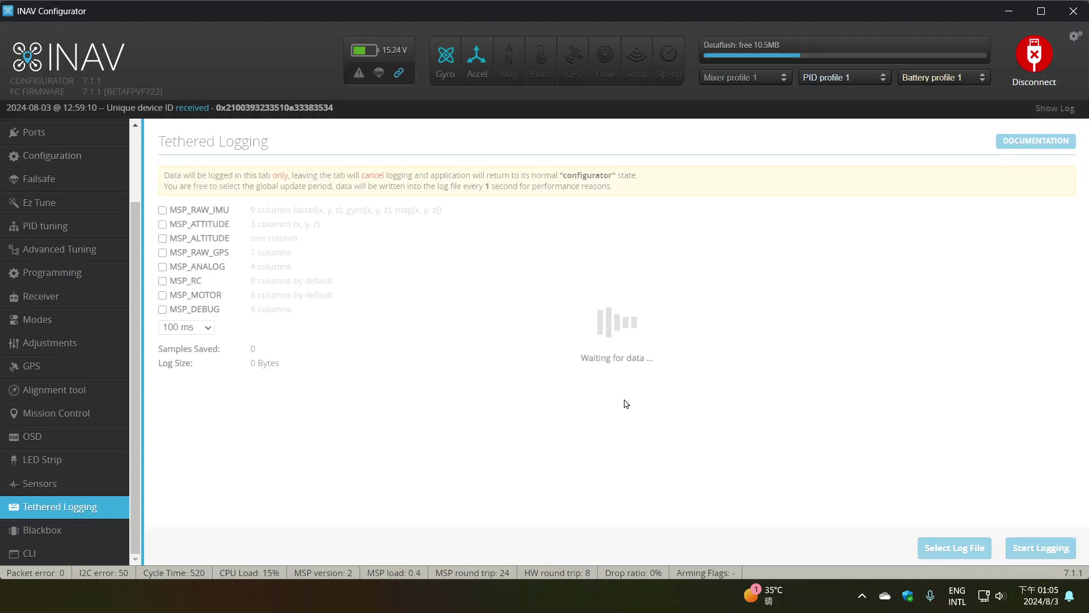
left_click(61, 533)
scroll(527, 396, "down", 3)
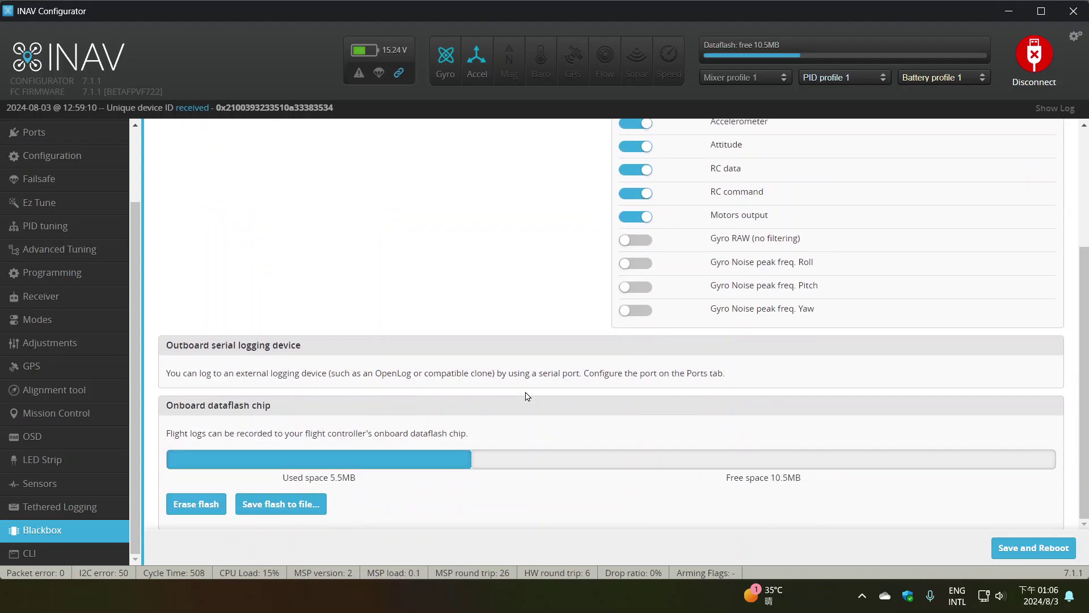
Step: Save the CLI output to the Downloads folder as INAV_7.1.1_cli_20240803_130606
left_click(29, 553)
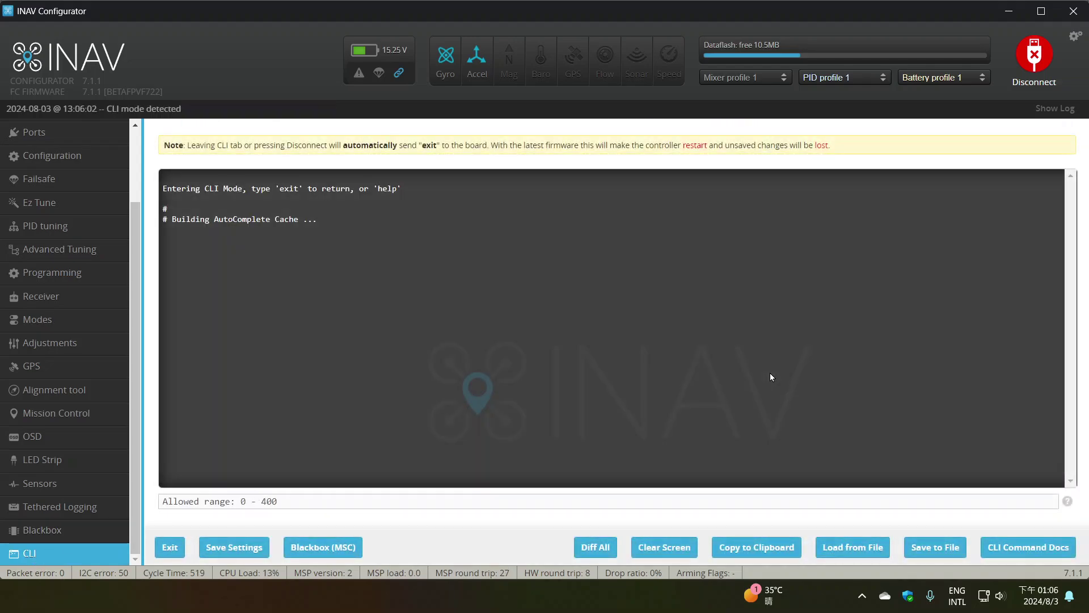
left_click(928, 550)
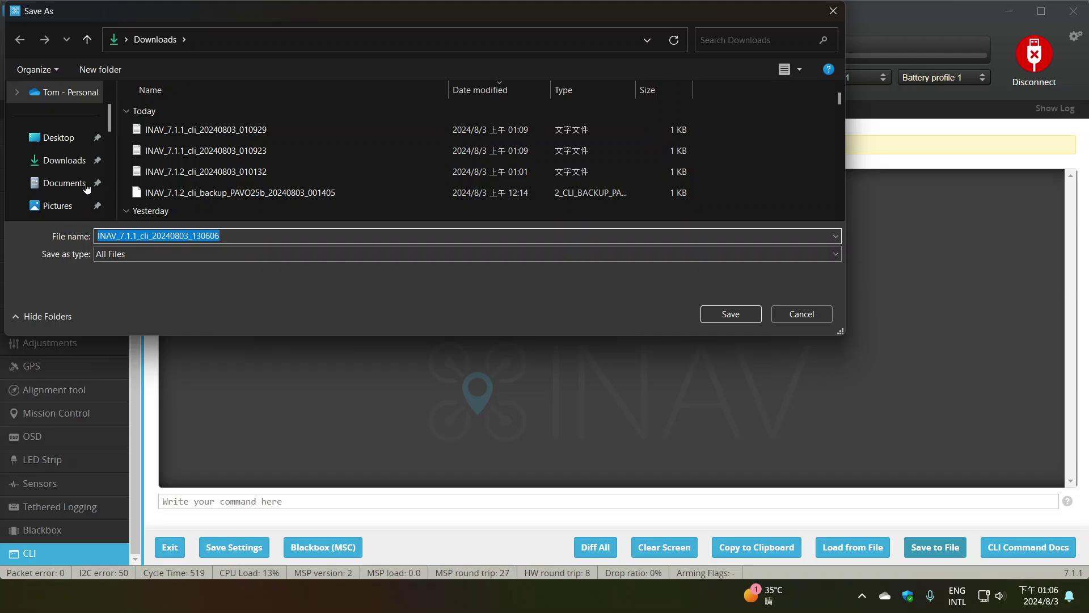
left_click(61, 161)
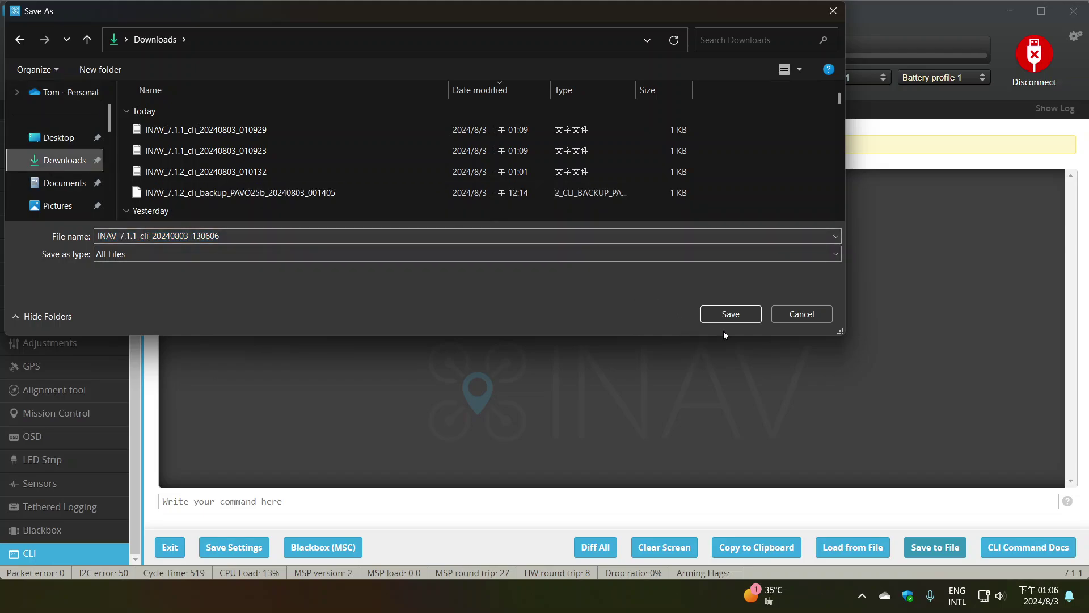
left_click(727, 315)
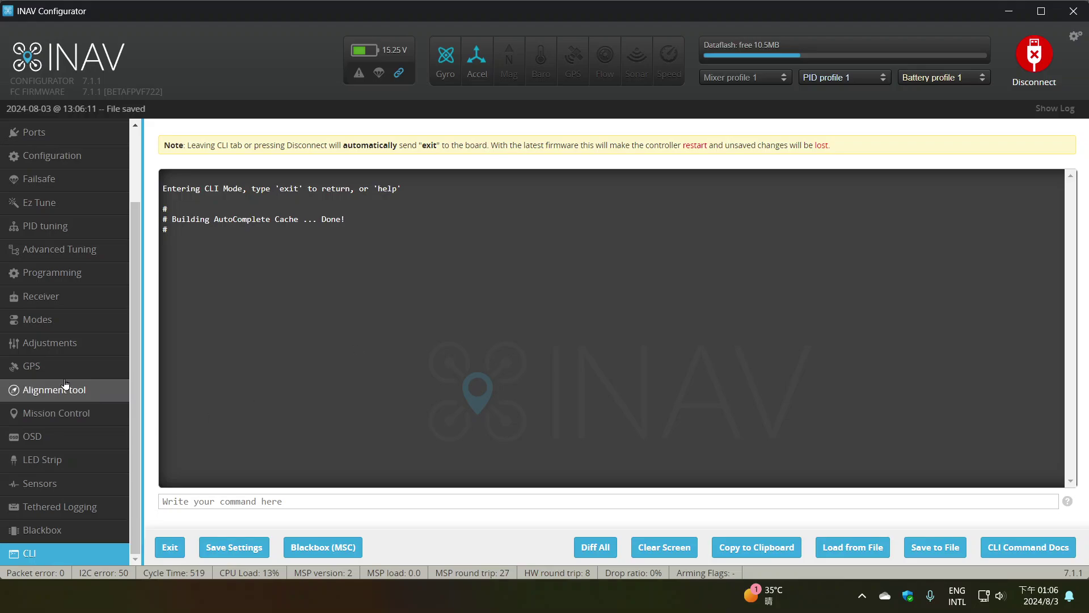
scroll(67, 384, "up", 3)
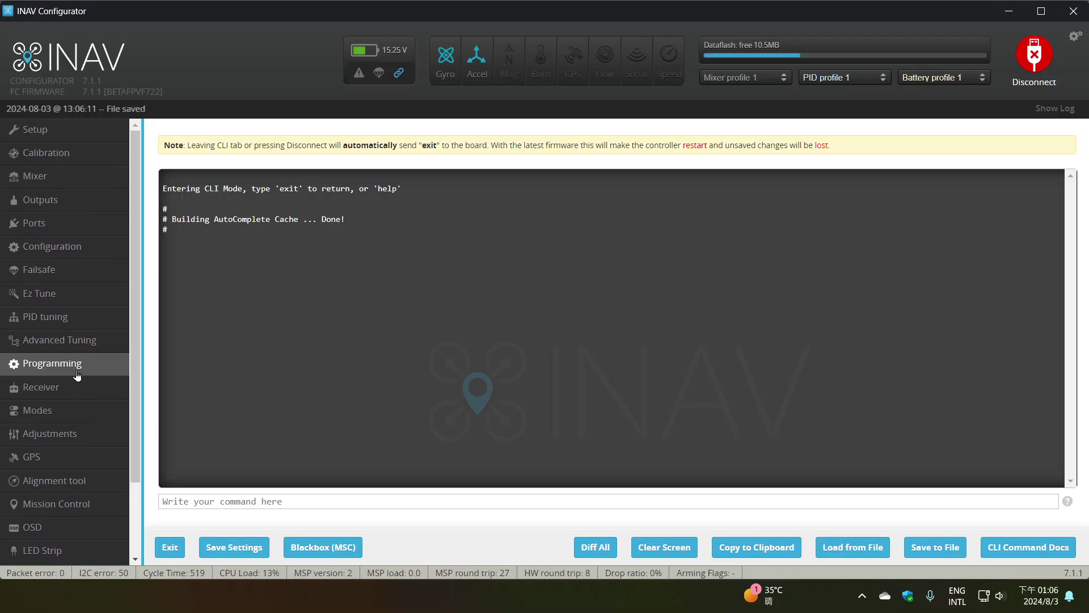